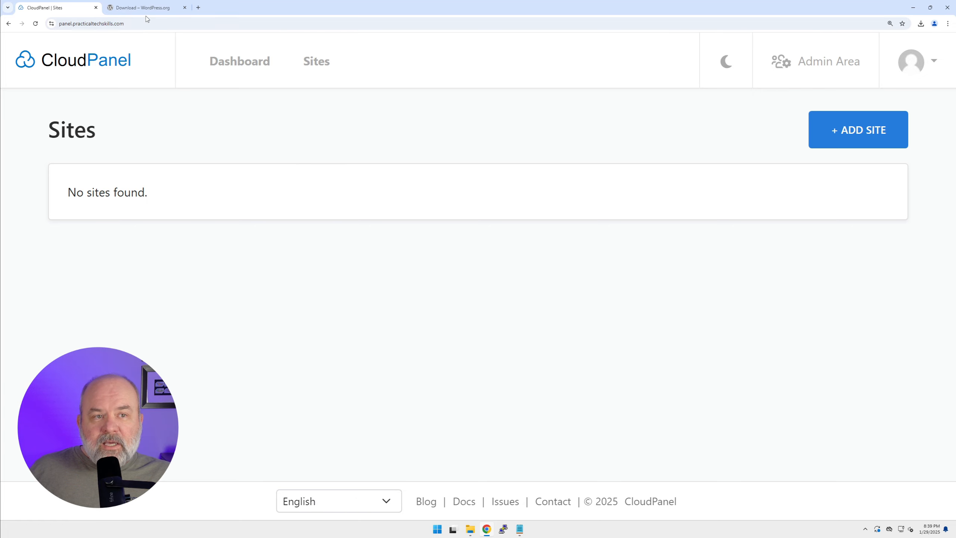
# Check the WordPress download page, return to CloudPanel, and start a new PHP site with WordPress as the application
pyautogui.click(138, 11)
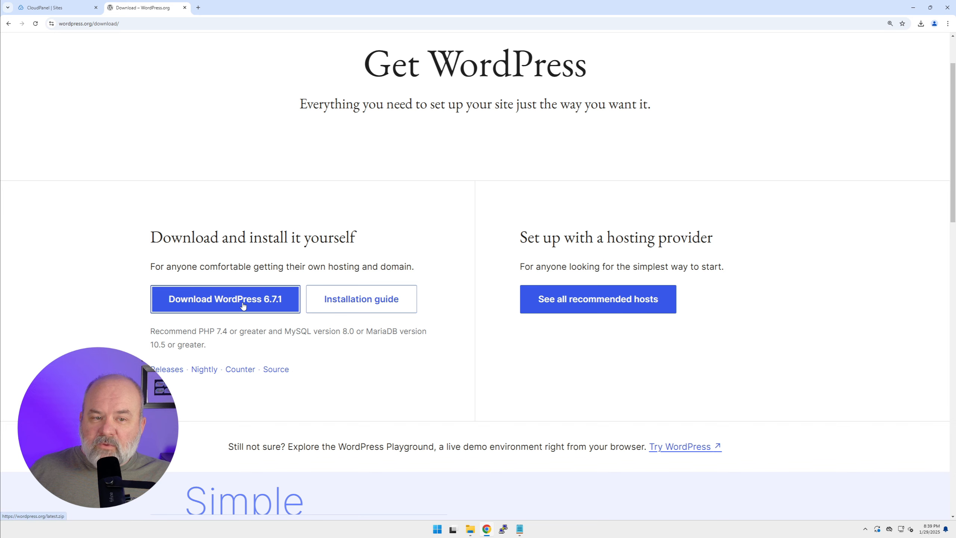
pyautogui.click(61, 11)
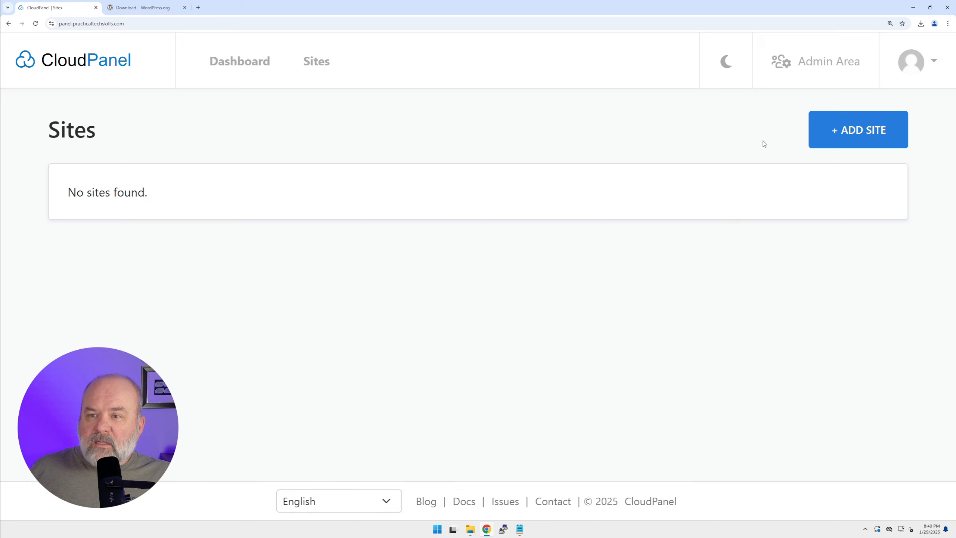
pyautogui.click(844, 138)
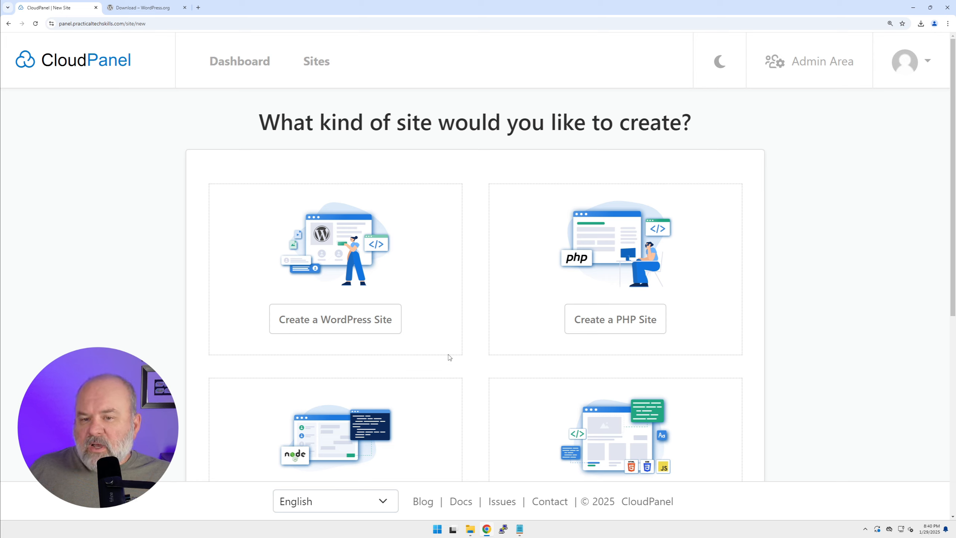
pyautogui.click(618, 325)
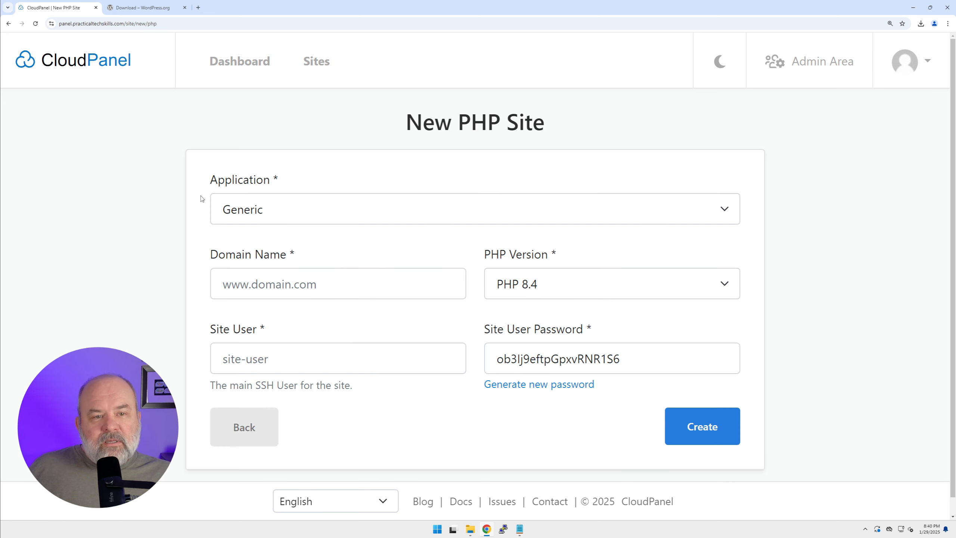
pyautogui.click(259, 213)
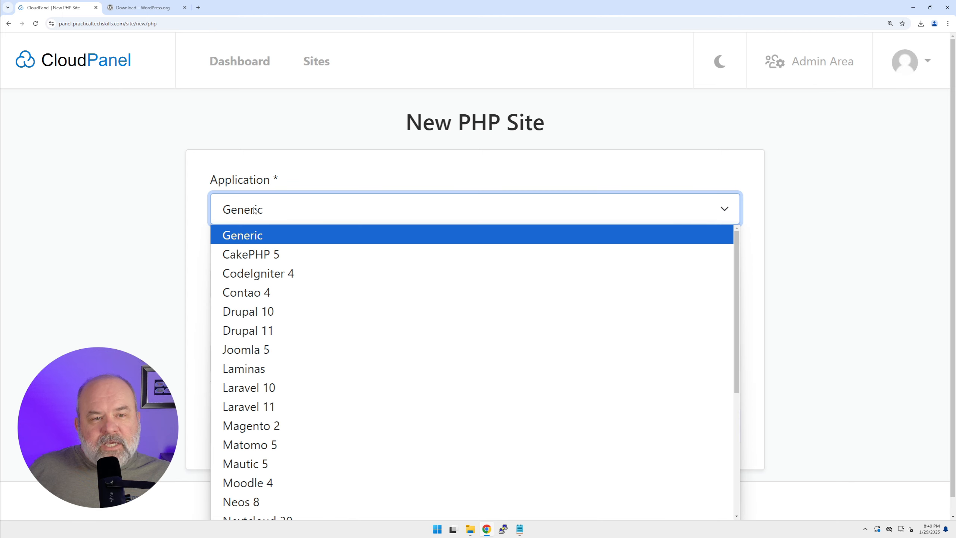
pyautogui.scroll(-5, 285, 324)
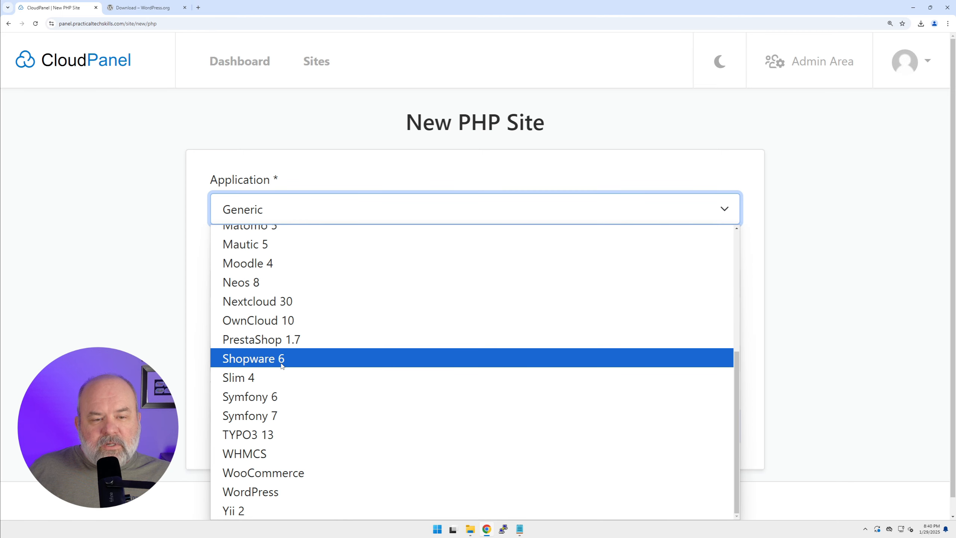
pyautogui.click(270, 493)
# Set the domain name to mysoftwaredemo.com and the PHP version to PHP 8.4, and create the site
pyautogui.click(309, 285)
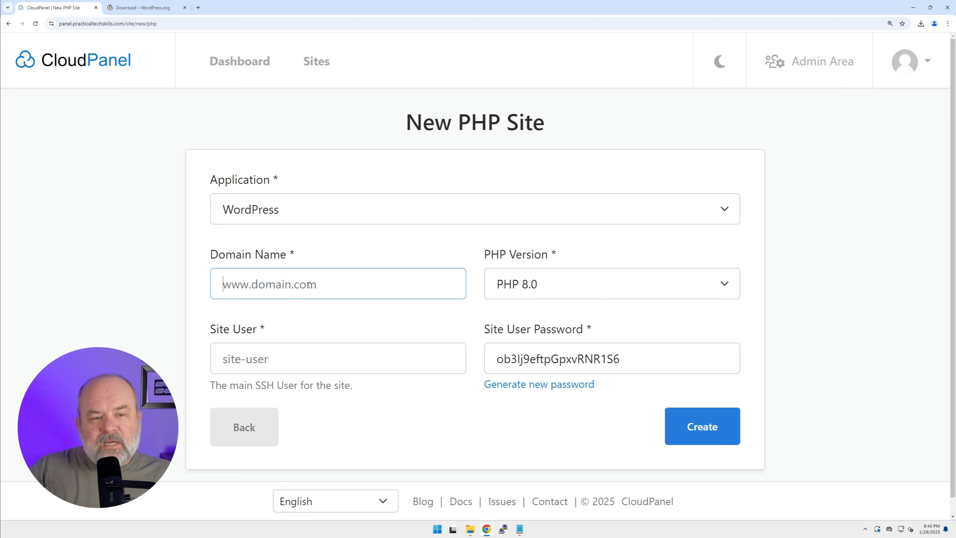
pyautogui.write('mysoftw')
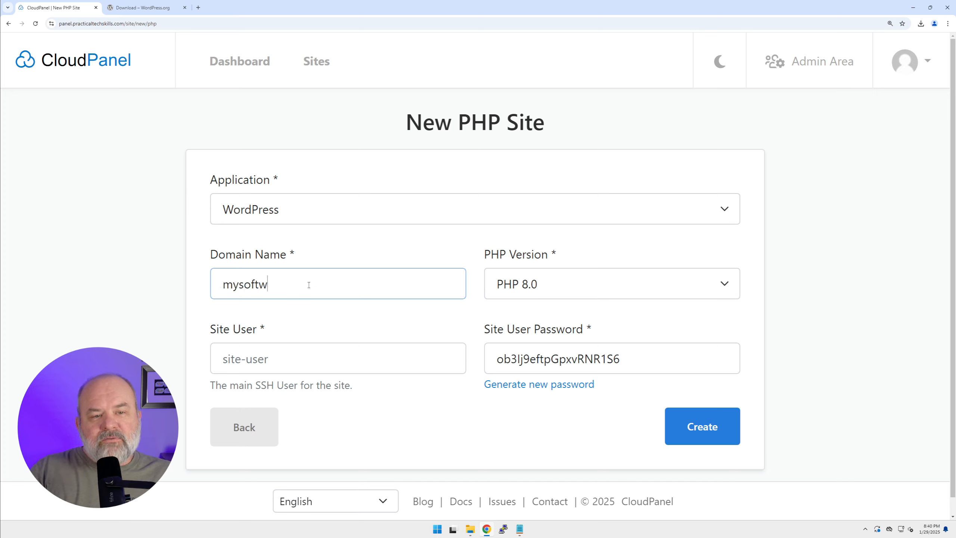
pyautogui.write('aredemo.com')
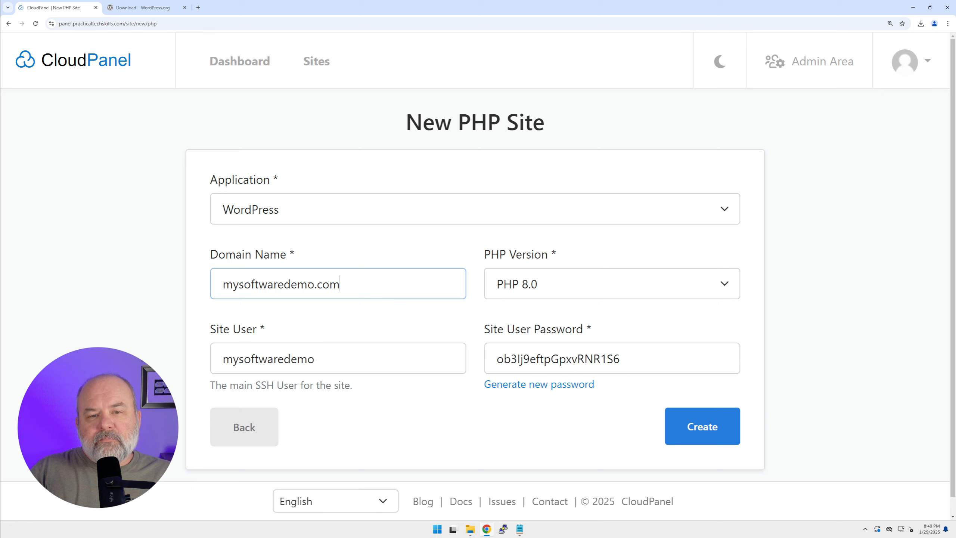
pyautogui.press('Tab')
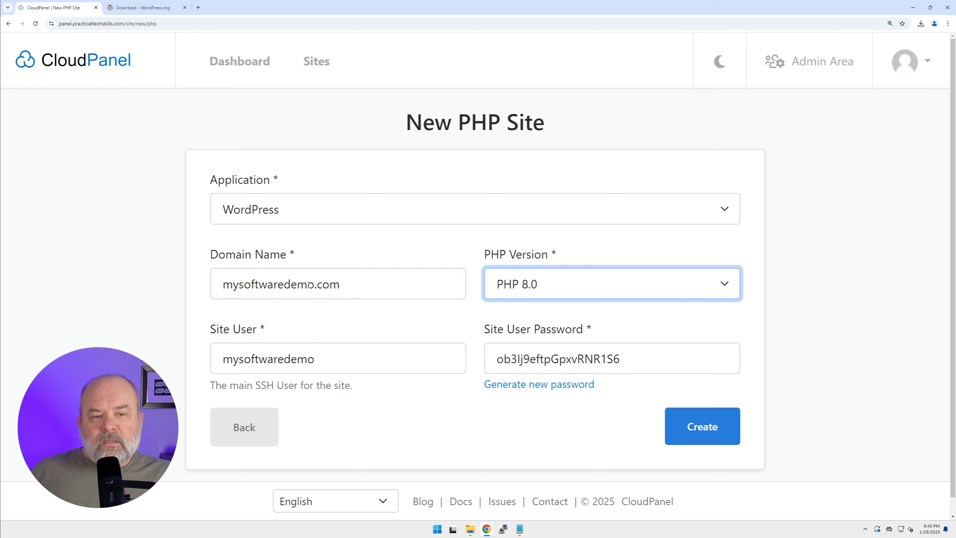
pyautogui.click(544, 283)
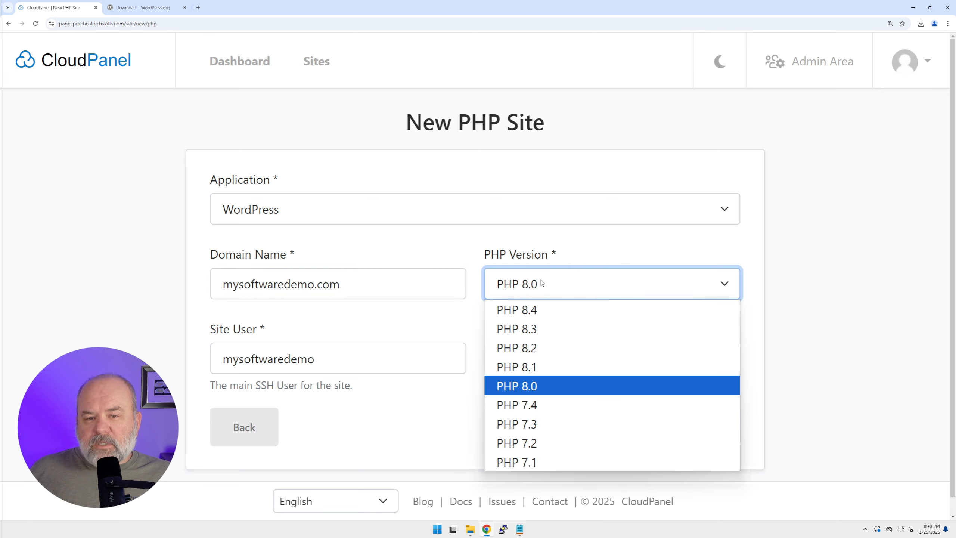
pyautogui.click(514, 309)
pyautogui.click(706, 432)
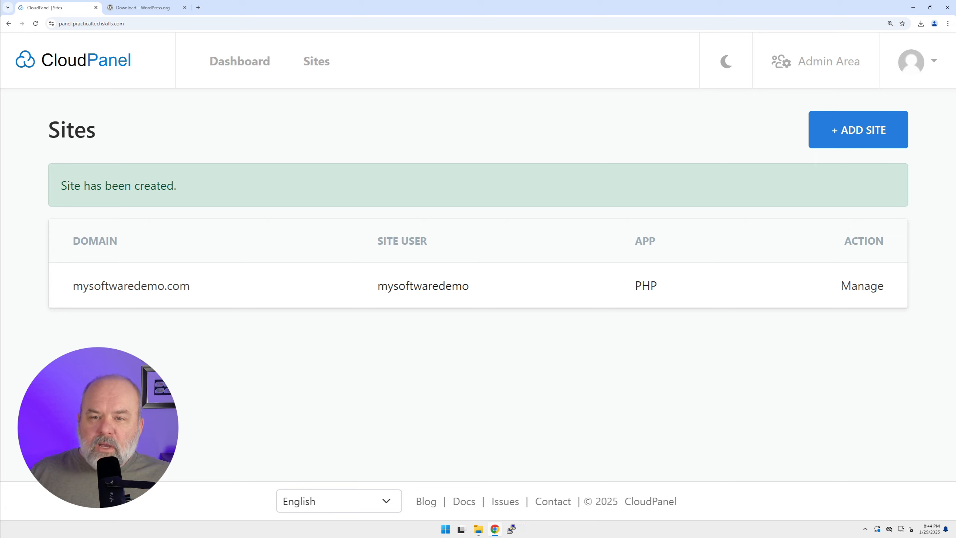
# Open the new database form for the mysoftwaredemo.com site
pyautogui.click(862, 286)
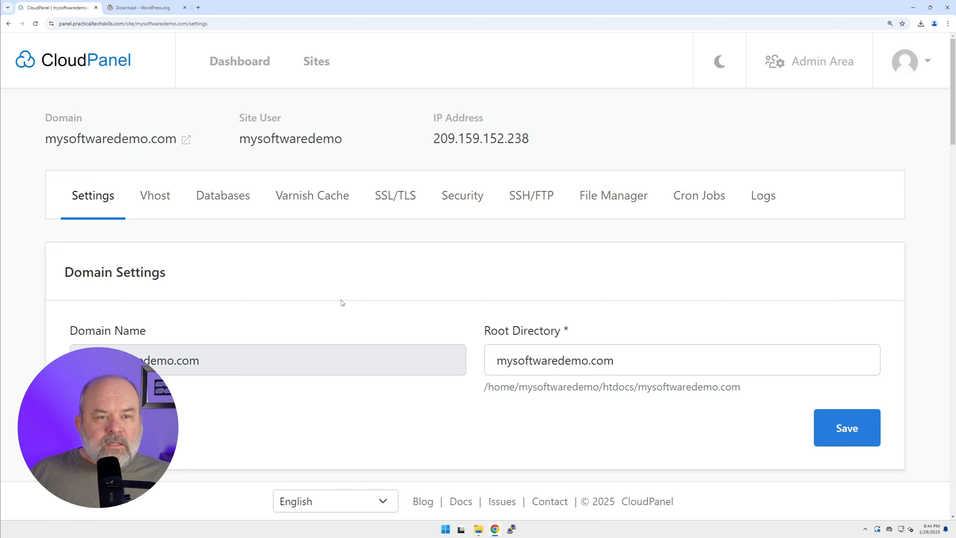
pyautogui.click(216, 197)
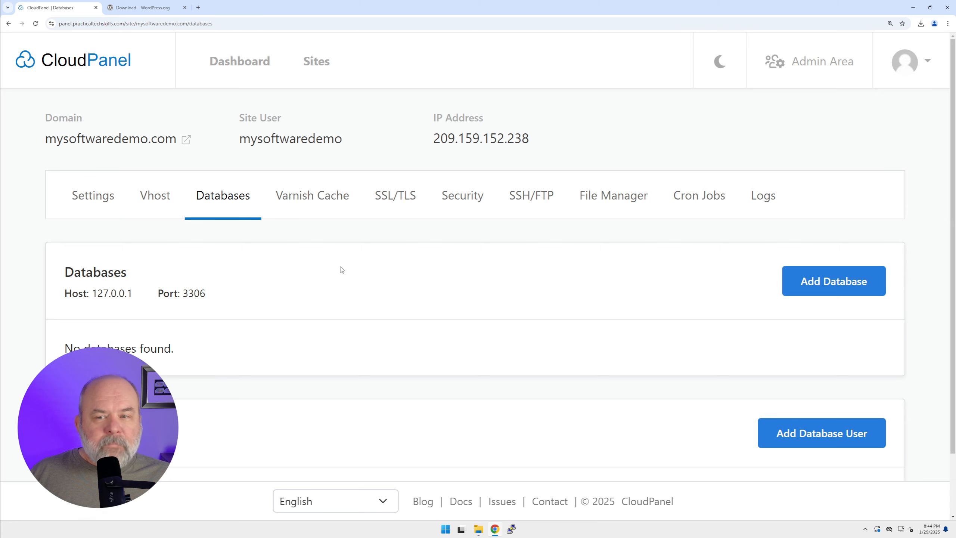
pyautogui.click(845, 293)
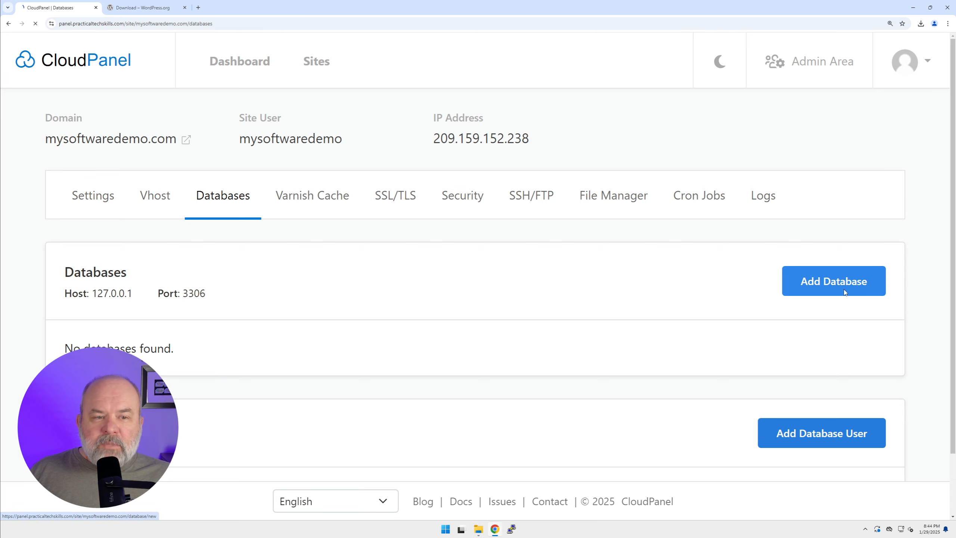
pyautogui.scroll(-2, 602, 279)
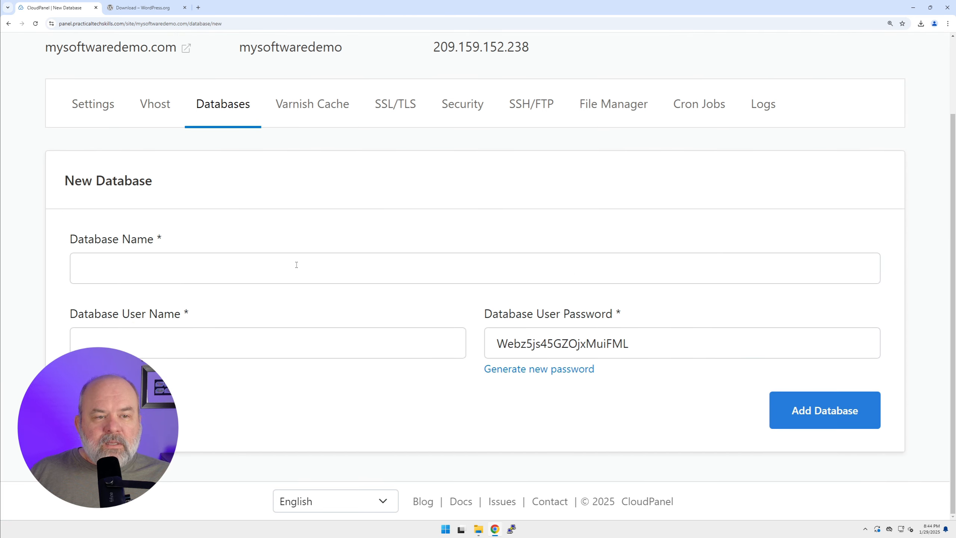
# Set the database name to mysoftwaredemodb and the database user name to mysoftwaredemouser
pyautogui.click(272, 267)
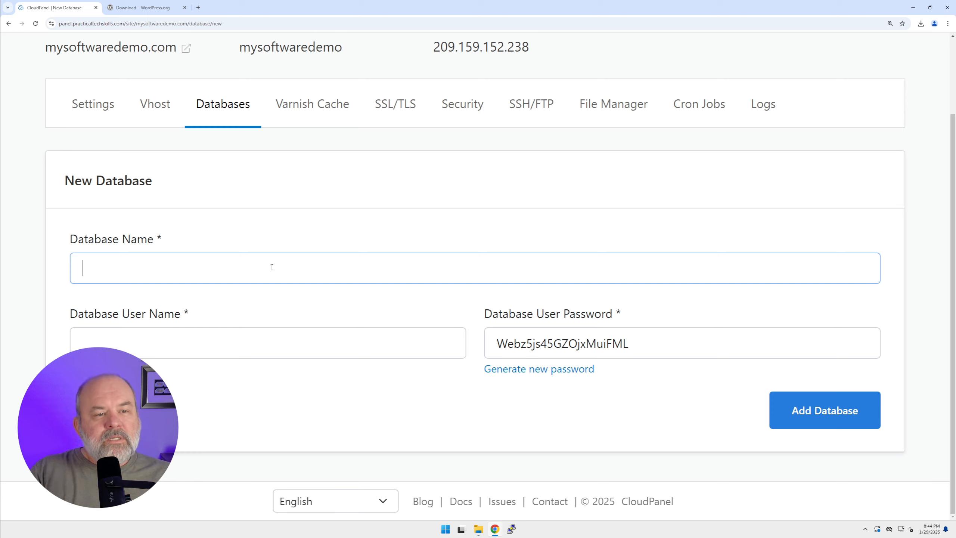
pyautogui.write('mysof')
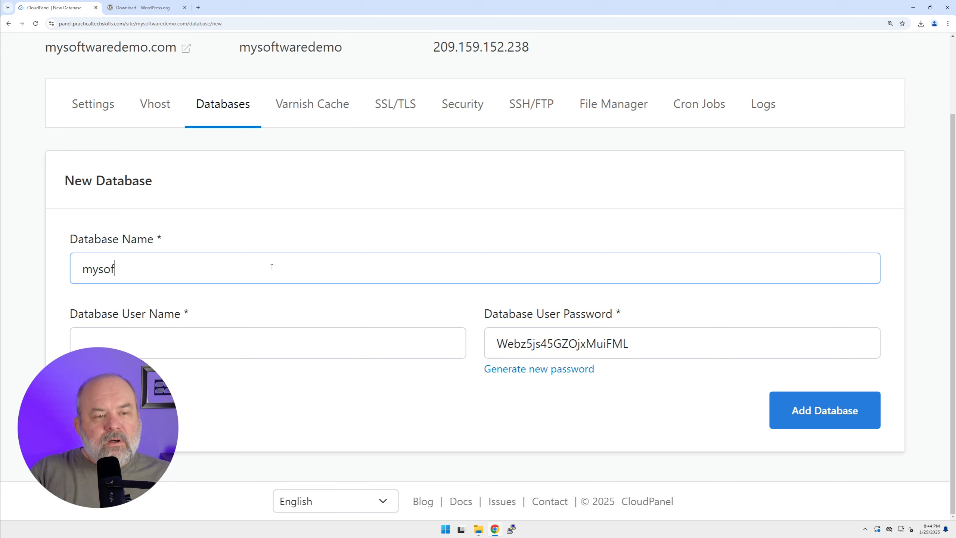
pyautogui.write('twaredemodb')
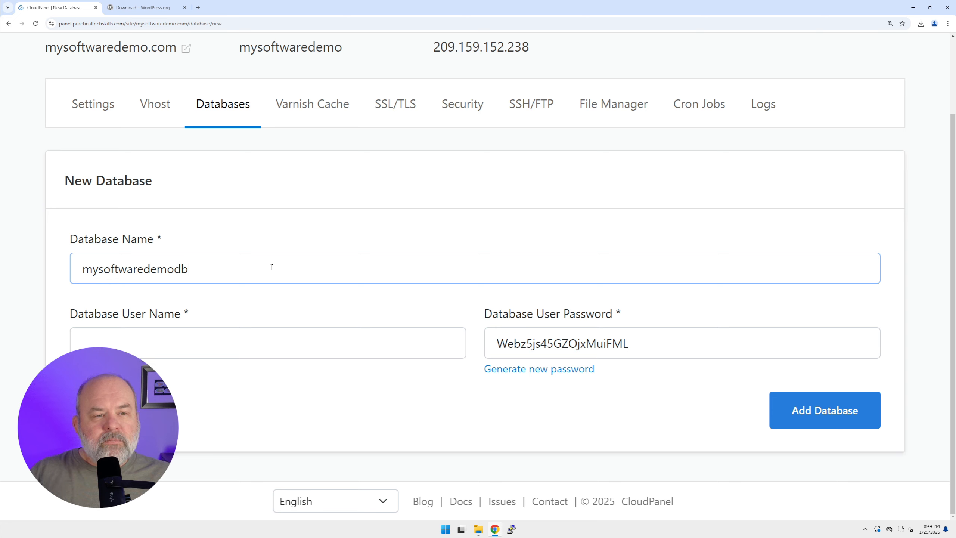
pyautogui.hotkey('ctrl', 'a')
pyautogui.press('Tab')
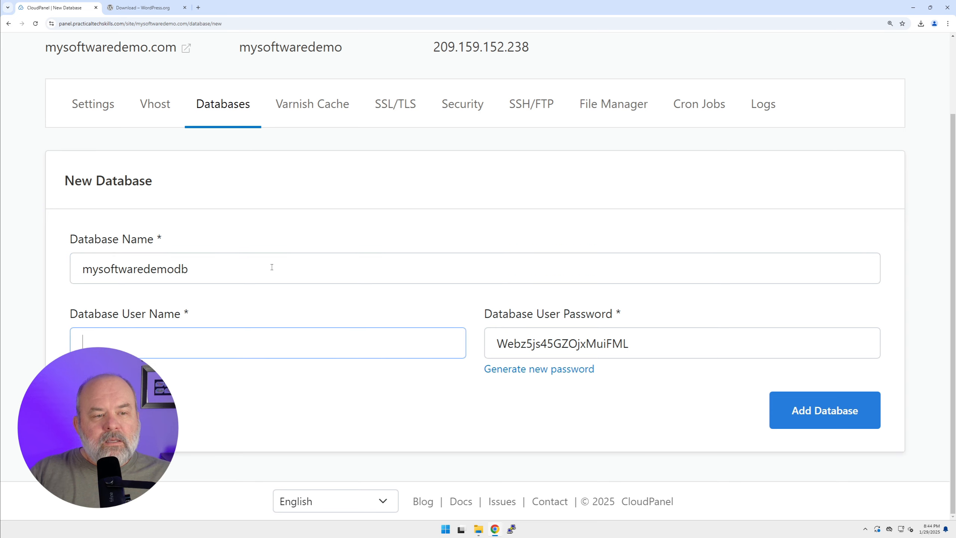
pyautogui.write('my')
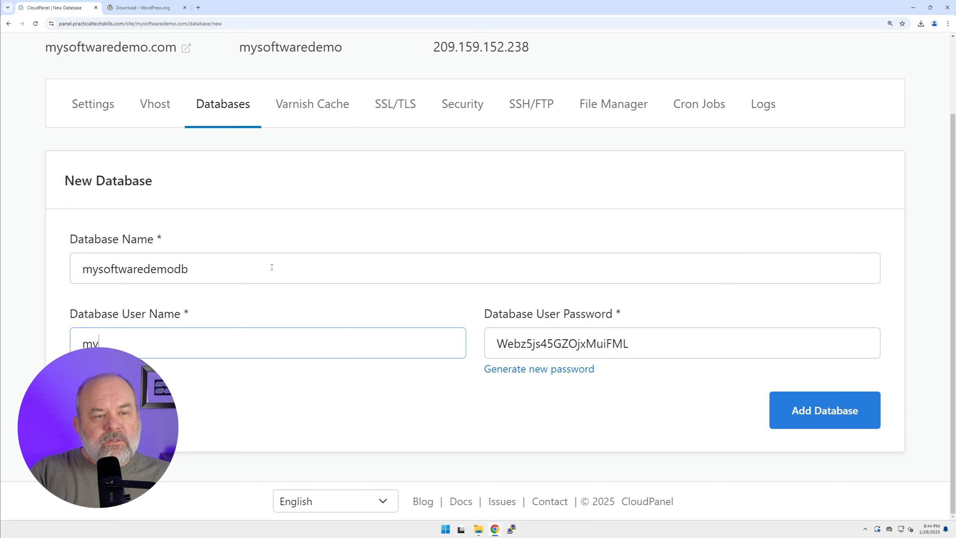
pyautogui.write('softwaredemouser')
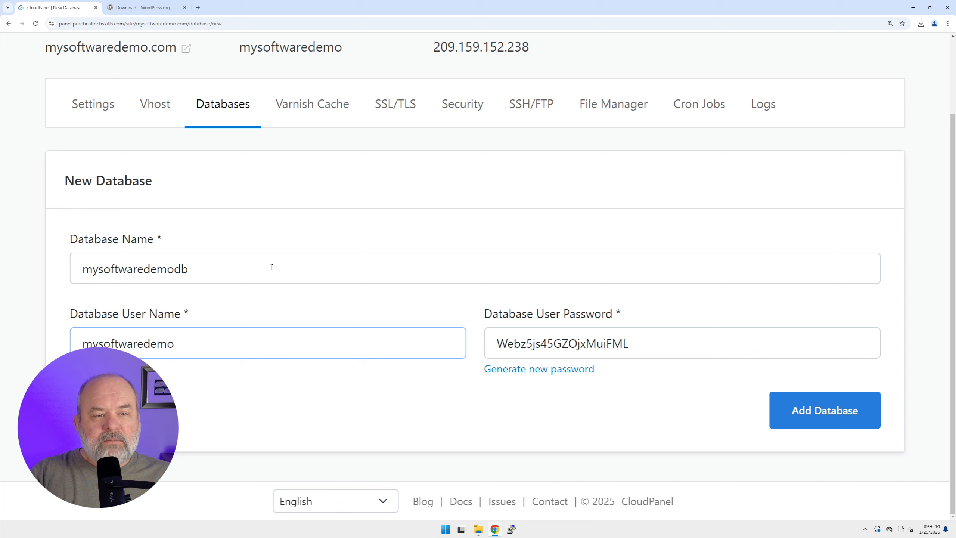
# Copy the database name into a new Notepad document
pyautogui.click(239, 267)
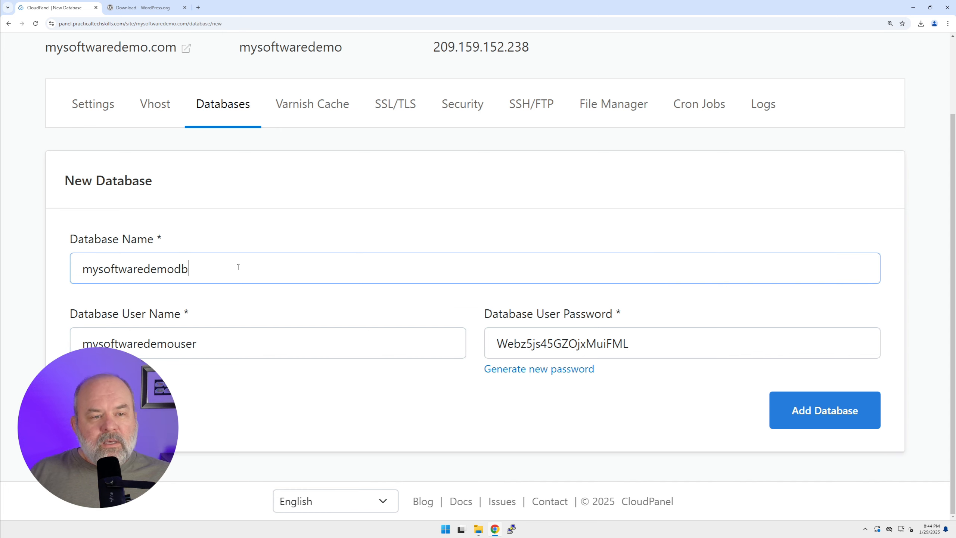
pyautogui.hotkey('ctrl', 'a')
pyautogui.hotkey('ctrl', 'c')
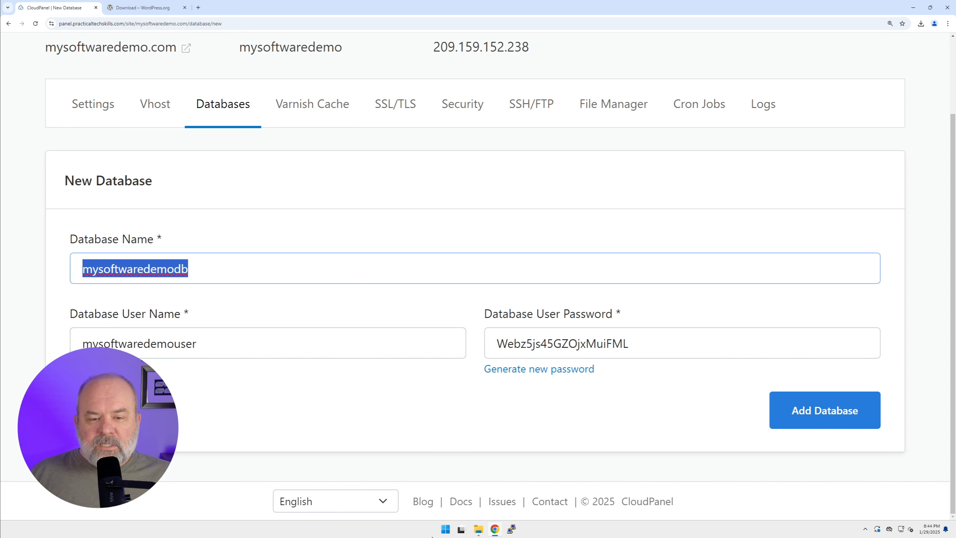
pyautogui.click(445, 530)
pyautogui.write('note')
pyautogui.press('Return')
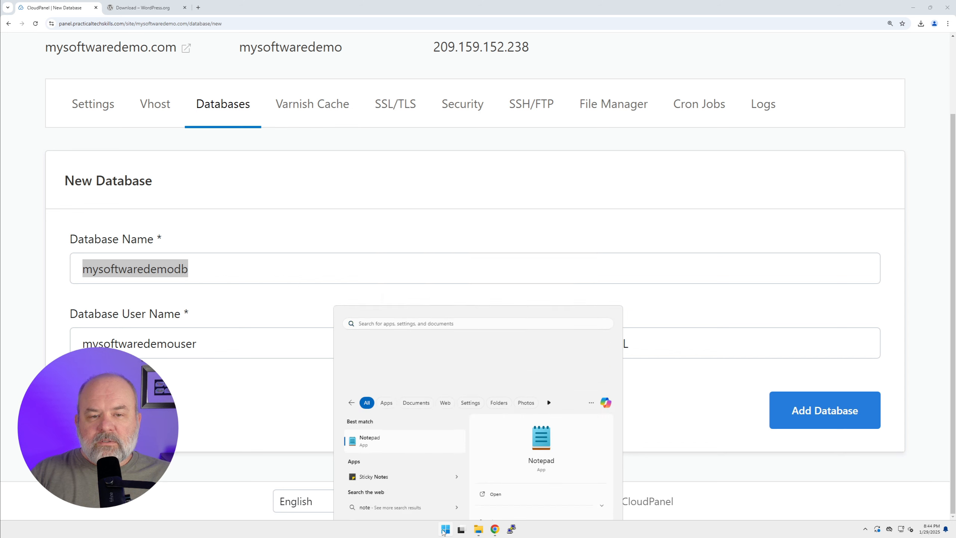
pyautogui.hotkey('ctrl', 'v')
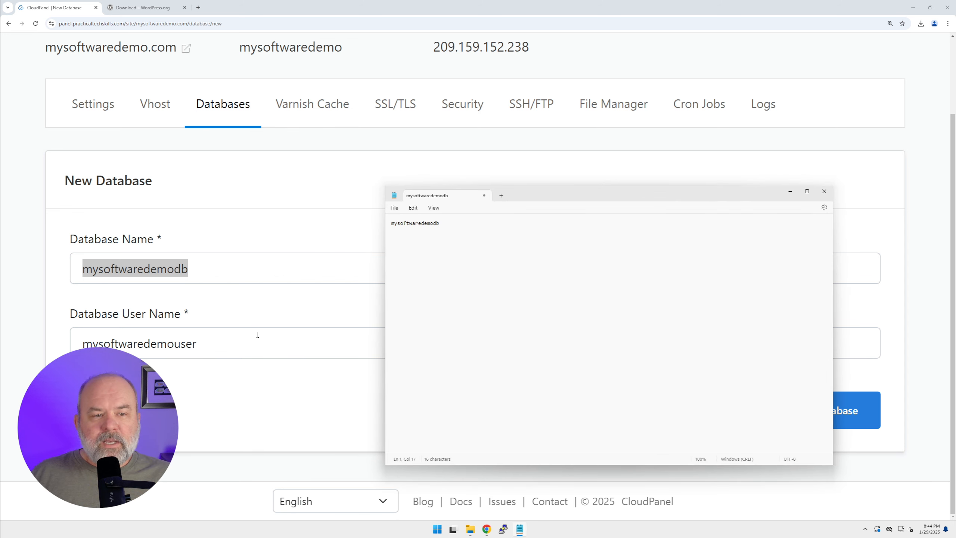
# Copy the database user name from the form onto a new line in the Notepad document
pyautogui.moveTo(258, 335); pyautogui.dragTo(52, 350)
pyautogui.hotkey('ctrl', 'c')
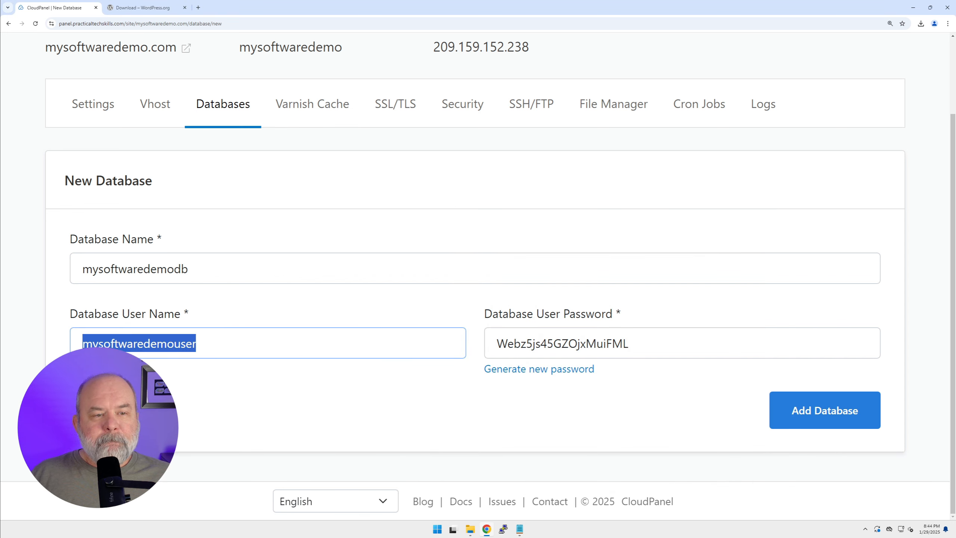
pyautogui.click(521, 531)
pyautogui.press('Return')
pyautogui.hotkey('ctrl', 'v')
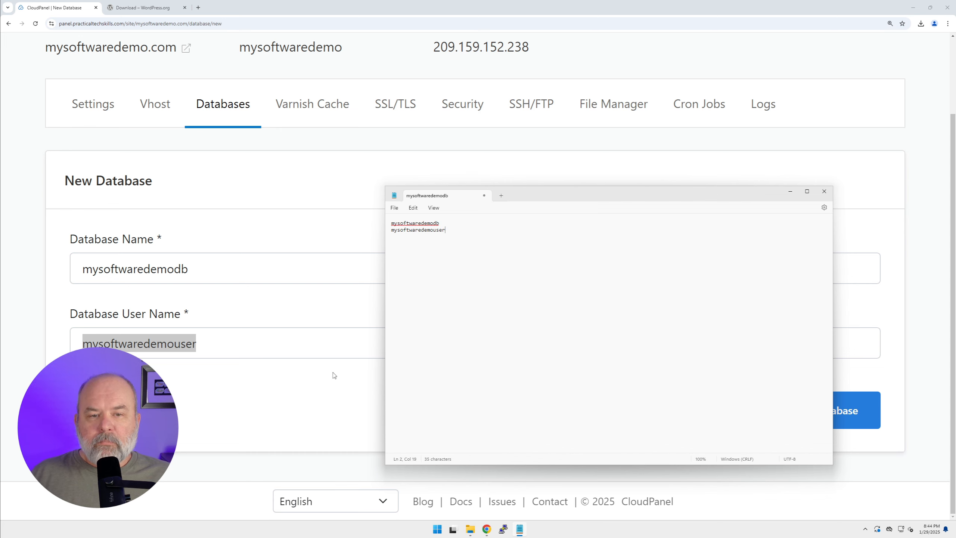
# Copy the database user password onto a new line in the Notepad document, and add the database in CloudPanel
pyautogui.click(281, 407)
pyautogui.moveTo(649, 347); pyautogui.dragTo(495, 342)
pyautogui.hotkey('ctrl', 'c')
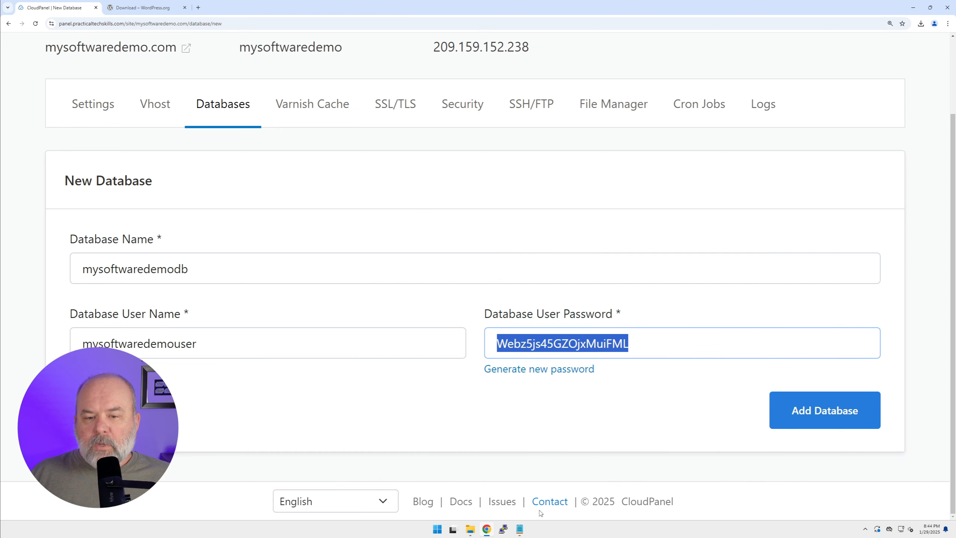
pyautogui.click(520, 529)
pyautogui.press('Return')
pyautogui.hotkey('ctrl', 'v')
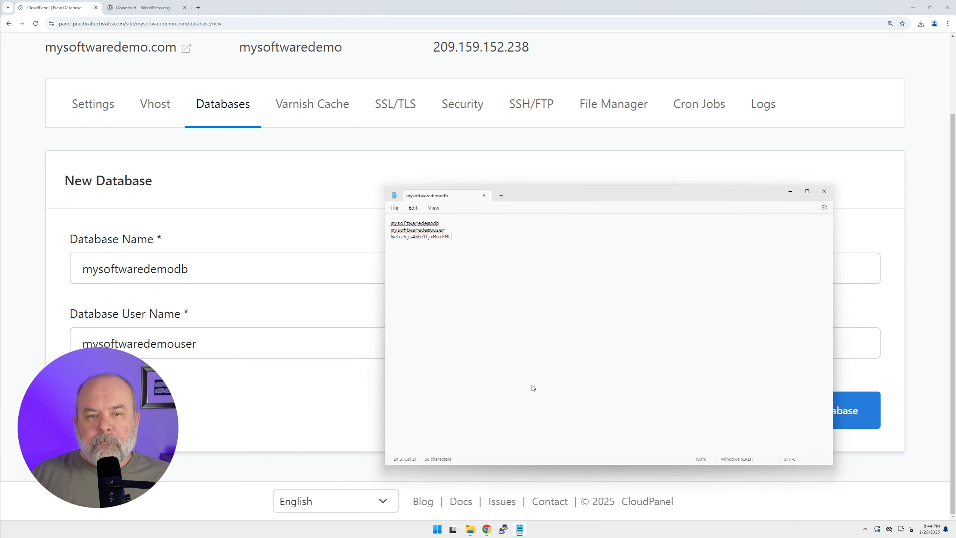
pyautogui.click(289, 432)
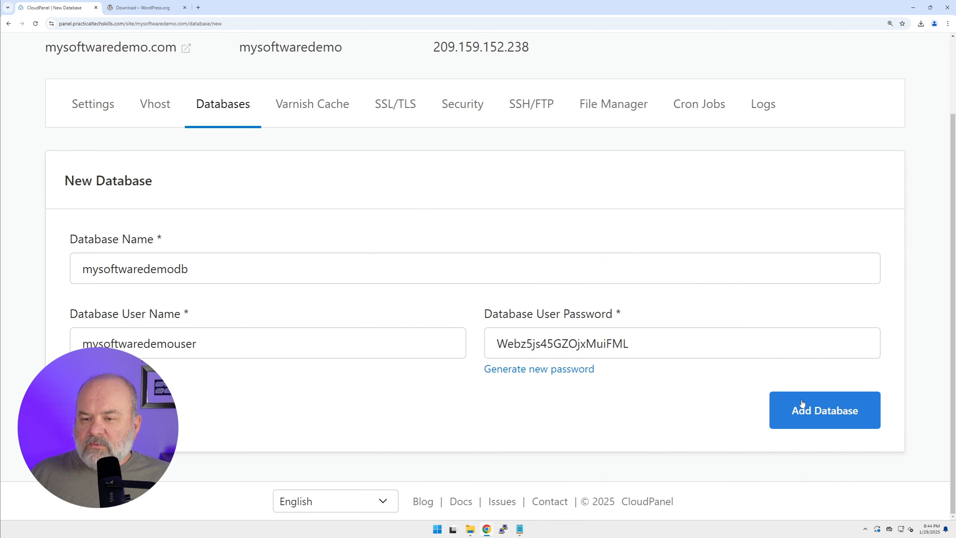
pyautogui.click(814, 416)
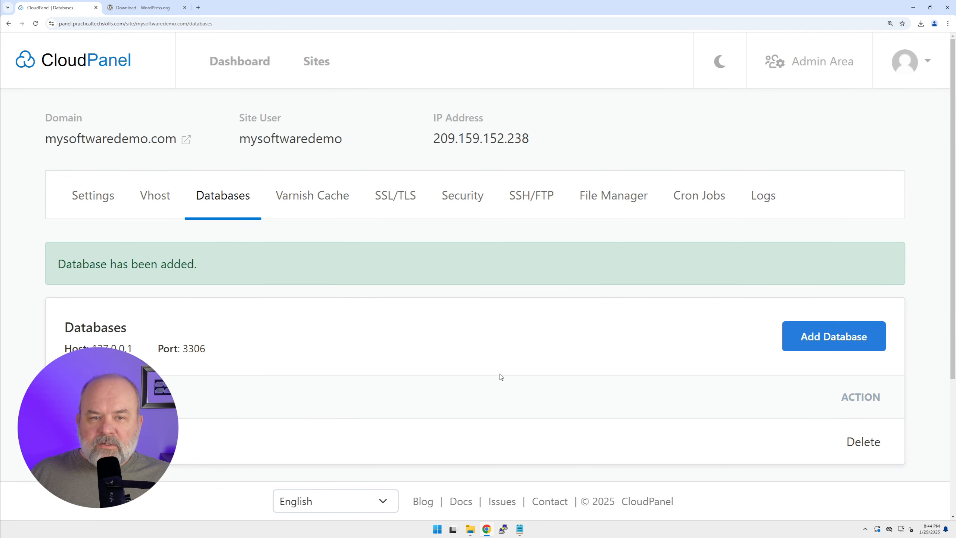
# Upload wordpress-6.7.1.zip from the Downloads folder to the site's root Files folder in the File Manager
pyautogui.click(624, 200)
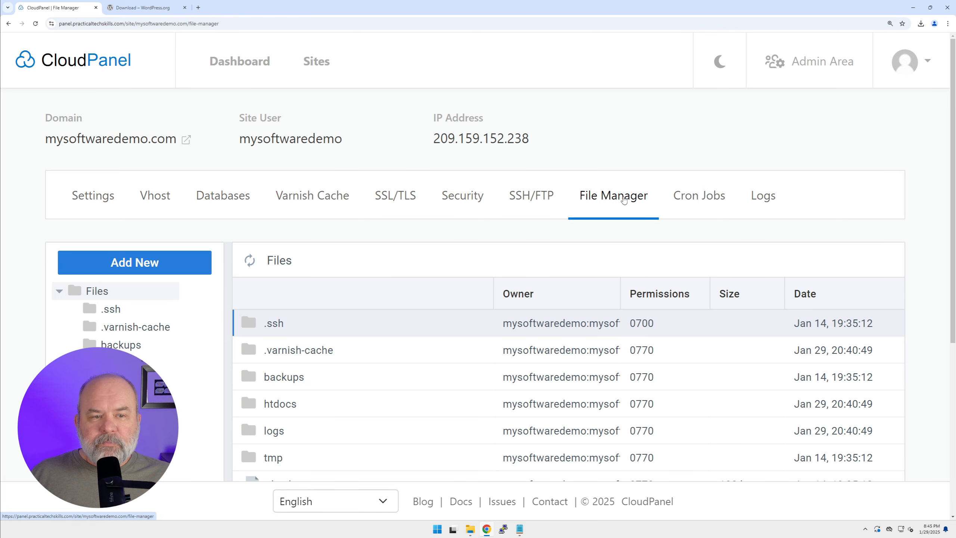
pyautogui.scroll(-3, 192, 130)
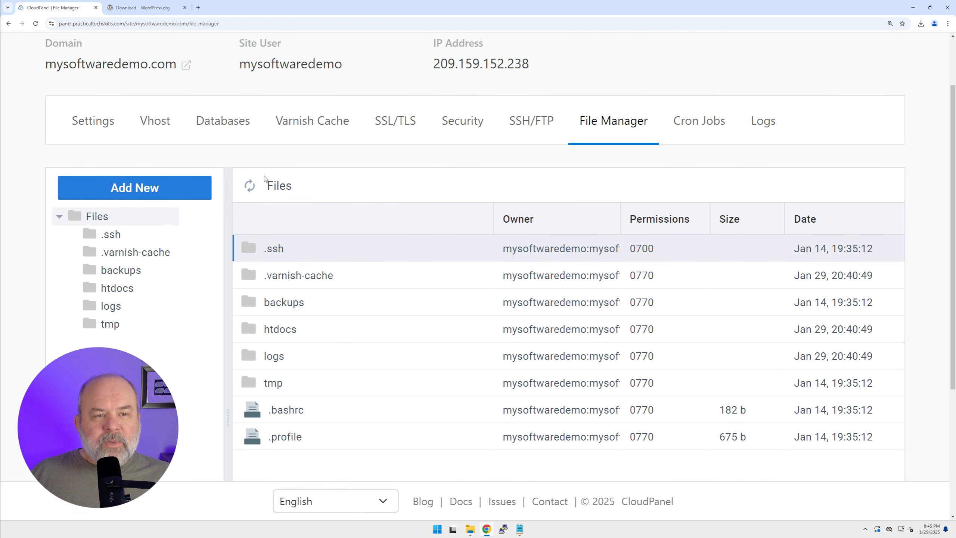
pyautogui.click(131, 151)
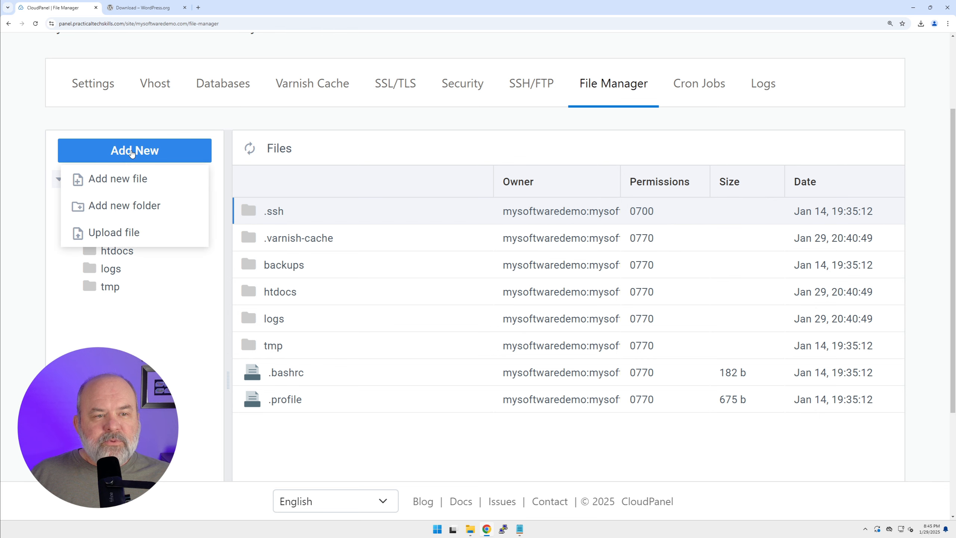
pyautogui.click(112, 234)
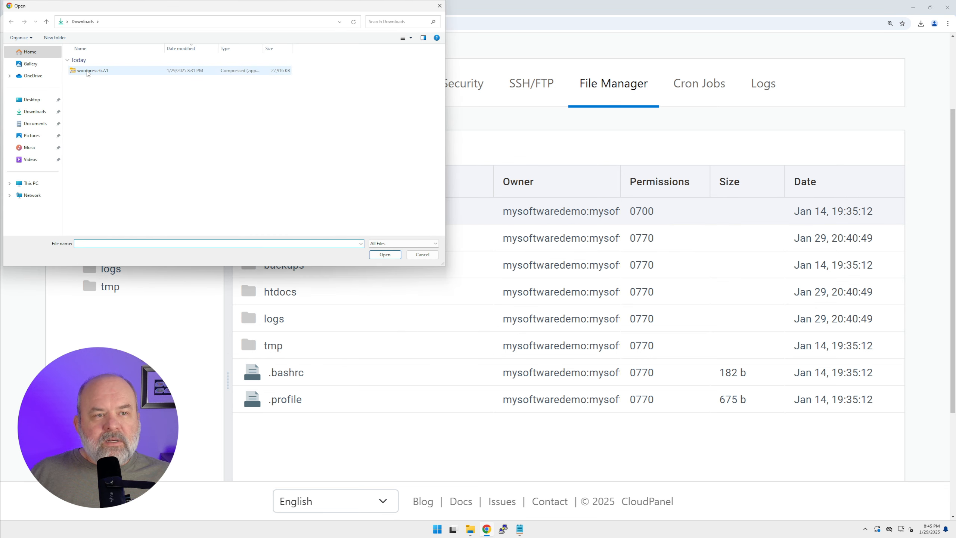
pyautogui.click(84, 71)
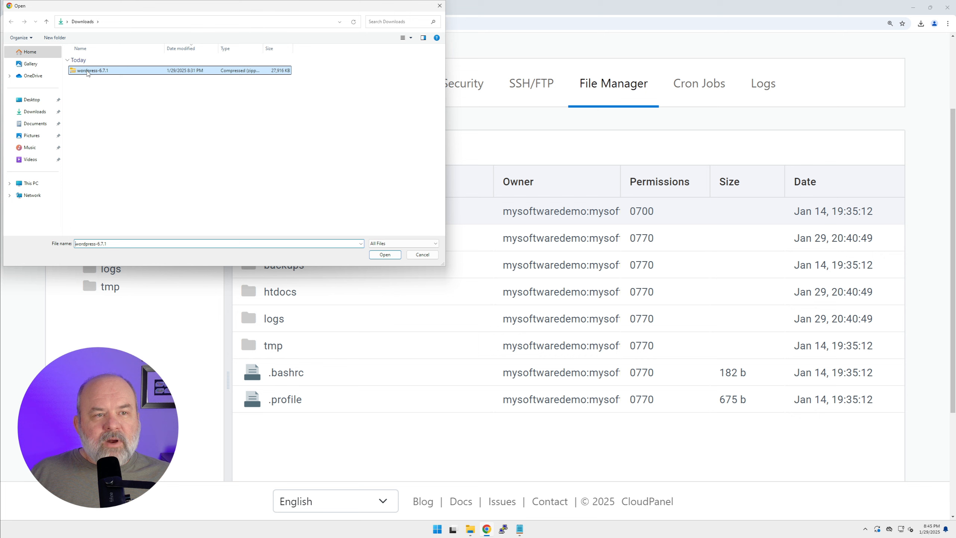
pyautogui.click(385, 254)
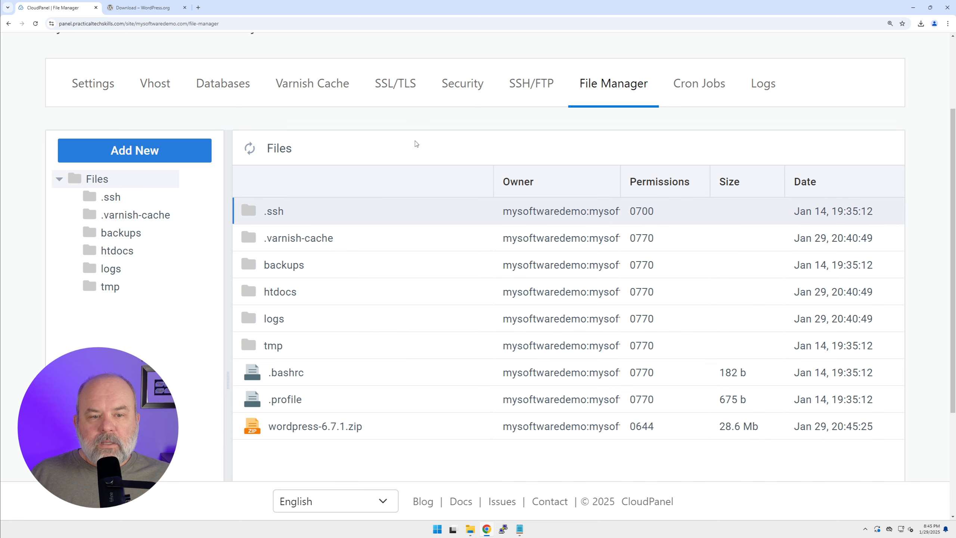
# Extract wordpress-6.7.1.zip in the root Files folder into a directory named wordpress-6.7.1
pyautogui.rightClick(261, 430)
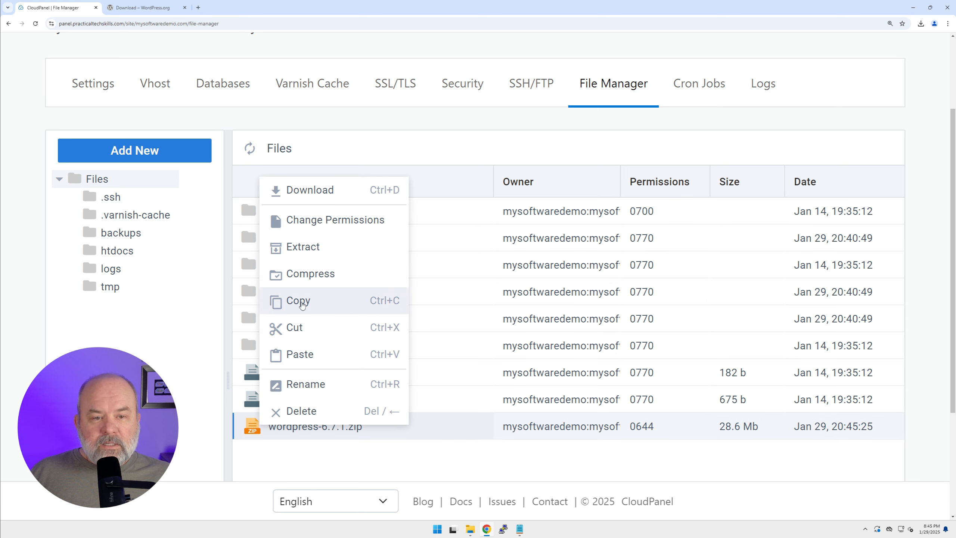
pyautogui.click(299, 249)
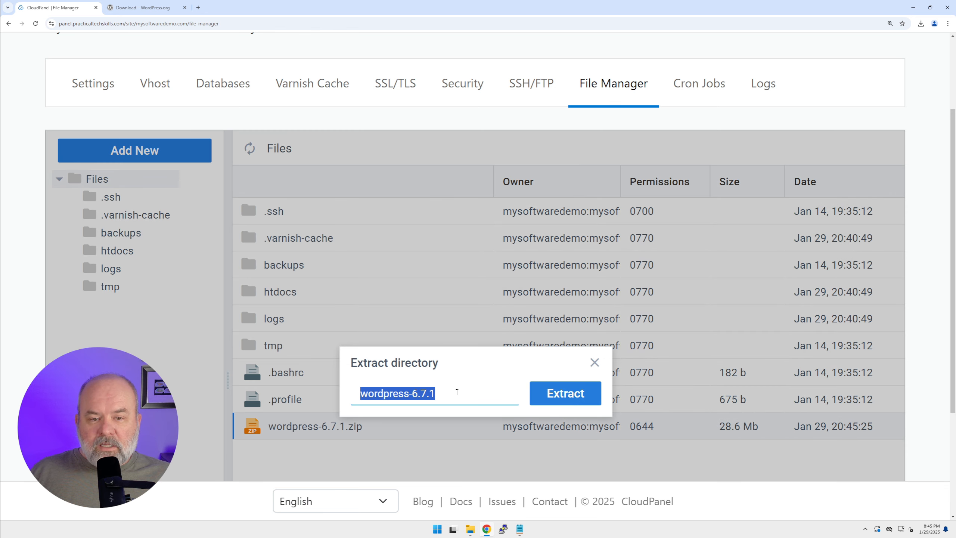
pyautogui.click(566, 394)
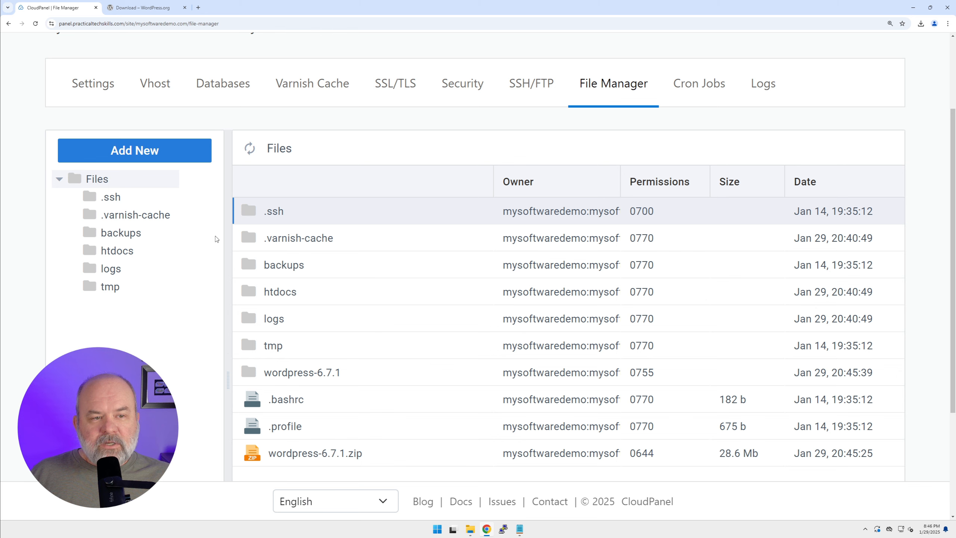
# Expand htdocs in the folder tree to expose the mysoftwaredemo.com folder, and return to the root Files listing
pyautogui.click(118, 256)
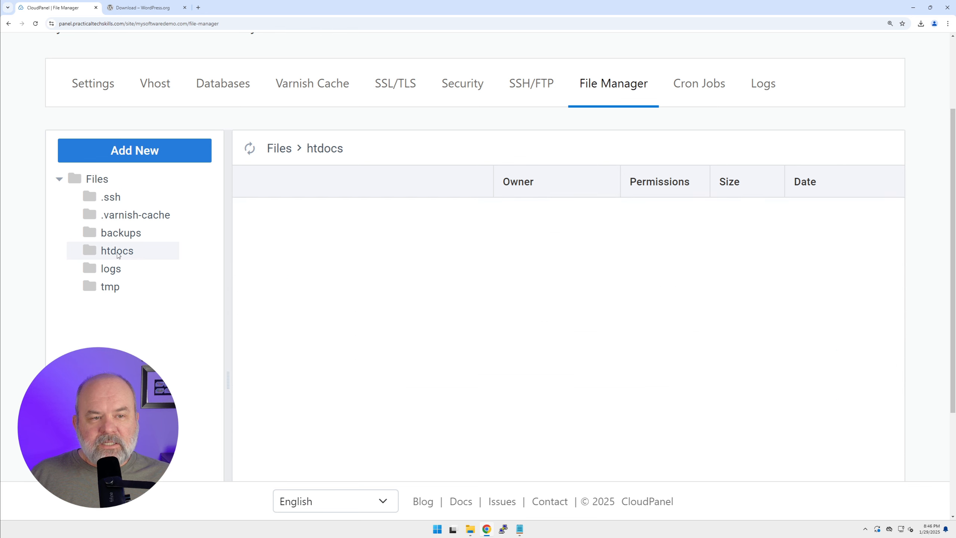
pyautogui.click(74, 251)
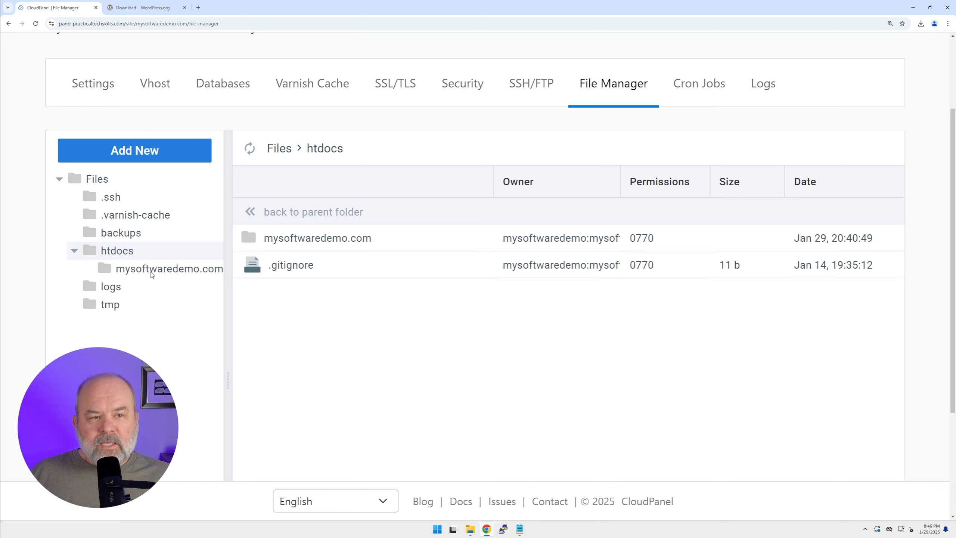
pyautogui.click(252, 241)
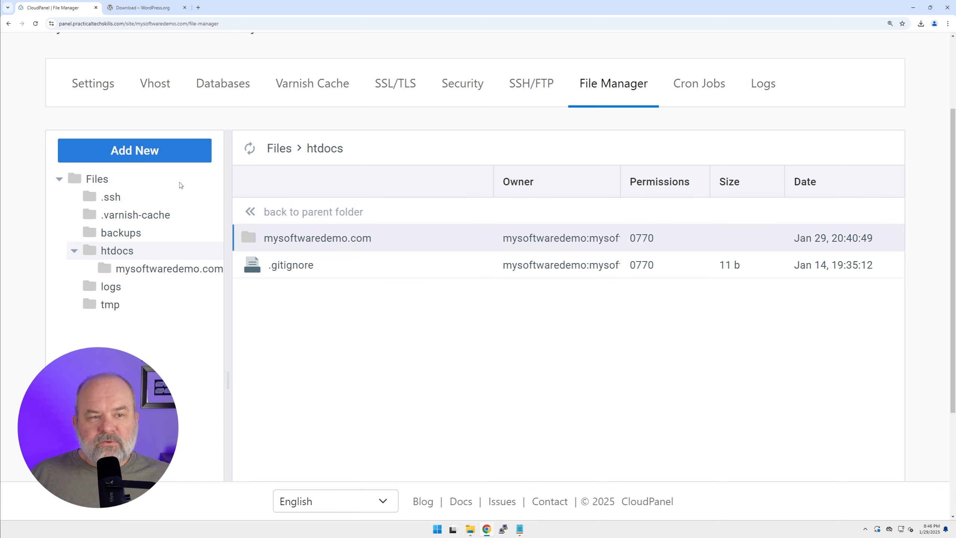
pyautogui.click(95, 180)
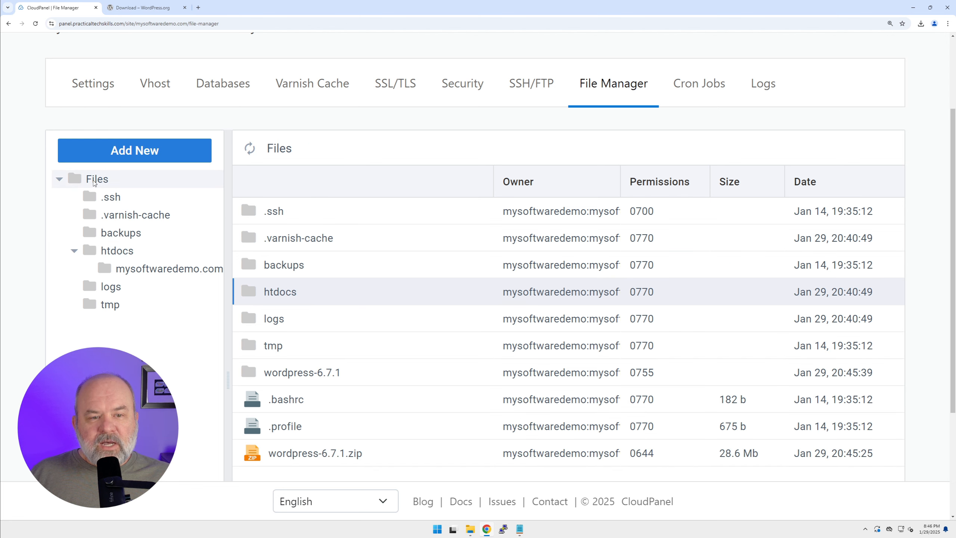
# Move everything inside wordpress-6.7.1/wordpress into the htdocs/mysoftwaredemo.com folder
pyautogui.click(257, 374)
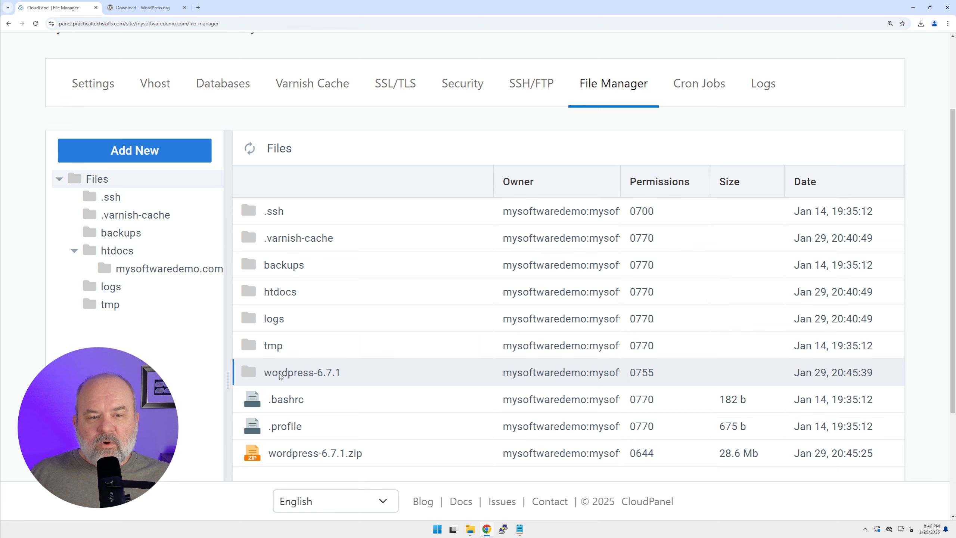
pyautogui.doubleClick(257, 373)
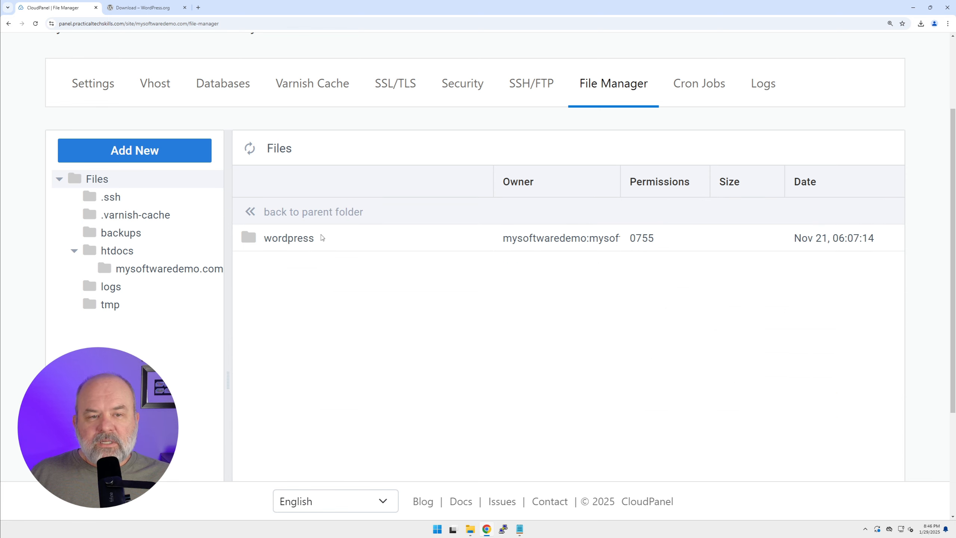
pyautogui.doubleClick(253, 240)
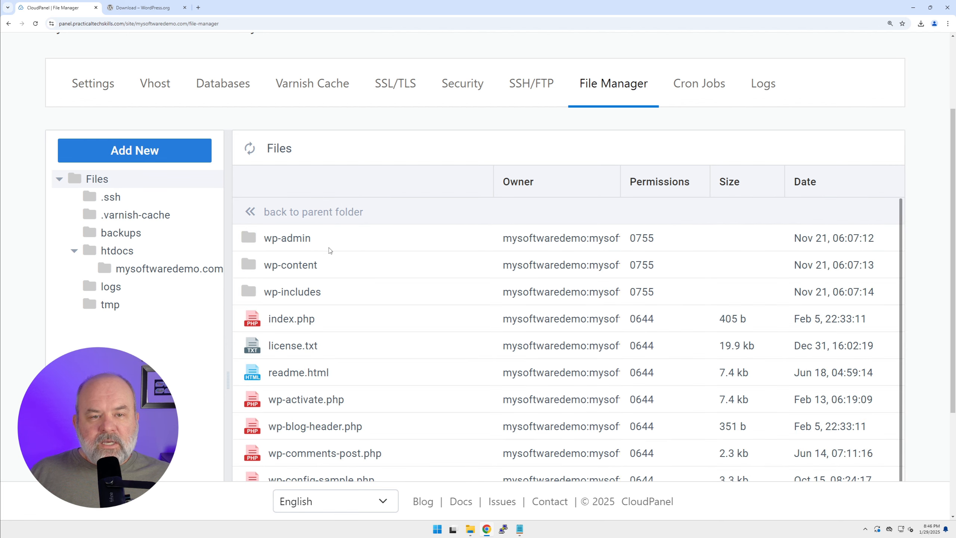
pyautogui.hotkey('ctrl', 'a')
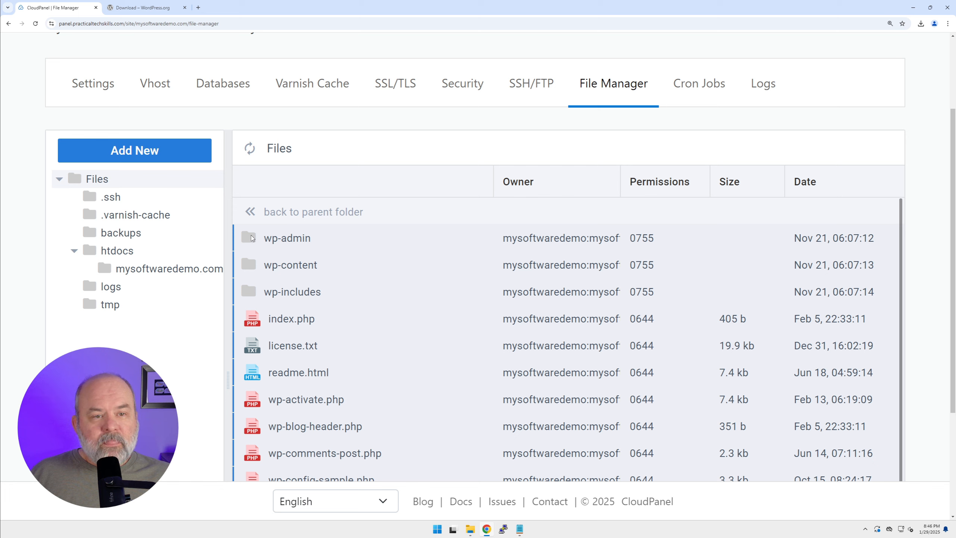
pyautogui.moveTo(255, 240); pyautogui.dragTo(145, 277)
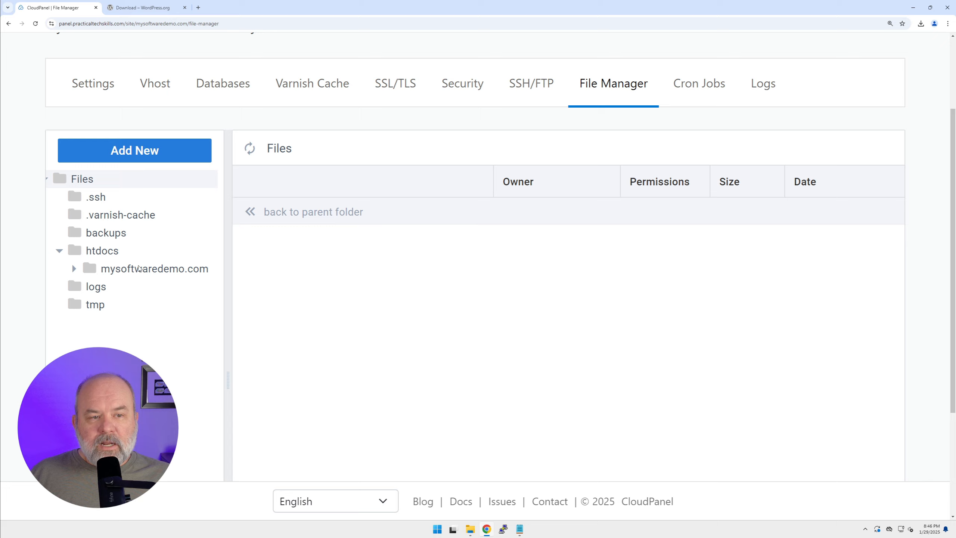
# Open the htdocs/mysoftwaredemo.com folder and check that it contains the WordPress files
pyautogui.click(110, 270)
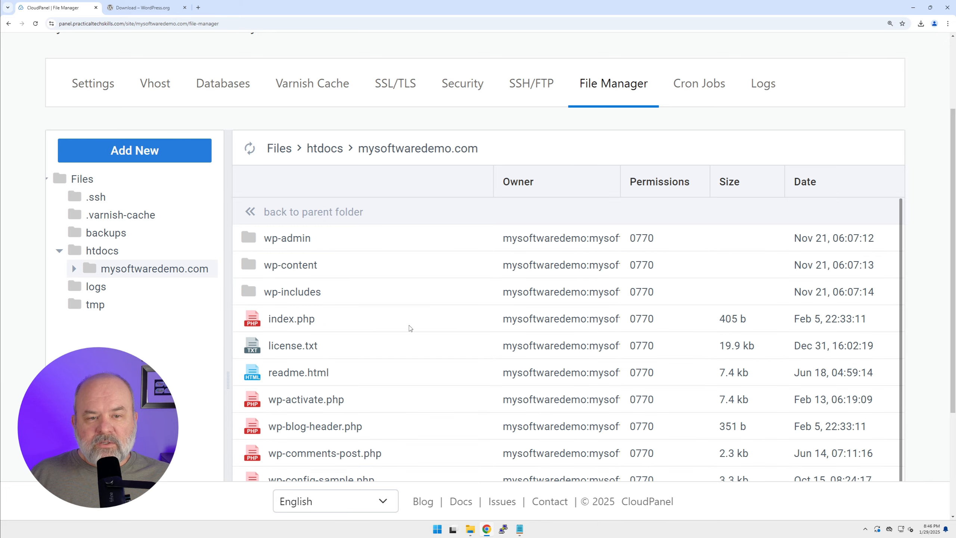
pyautogui.scroll(-3, 408, 367)
pyautogui.scroll(4, 408, 369)
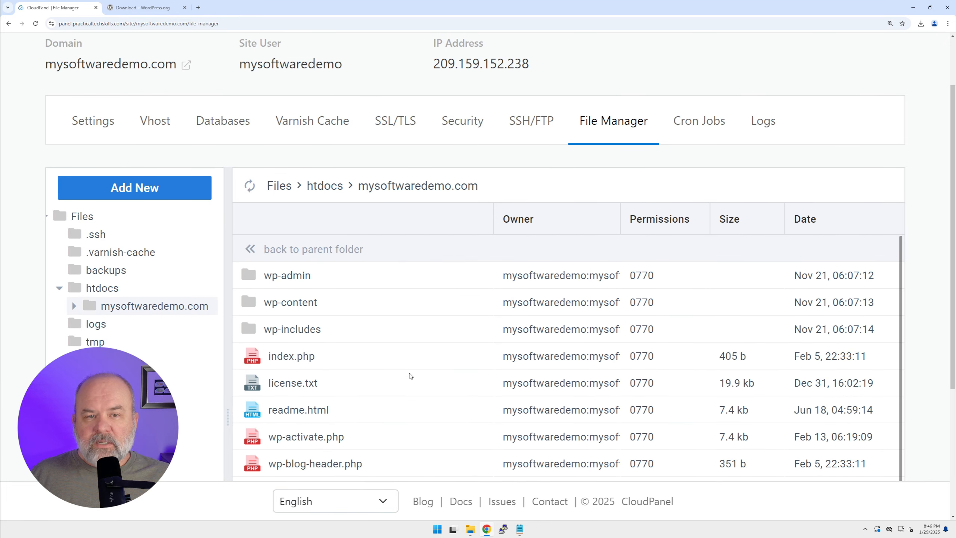
# Load mysoftwaredemo.com in a new browser tab and continue the WordPress setup in English (United States) to the database connection form
pyautogui.click(198, 7)
pyautogui.write('mys')
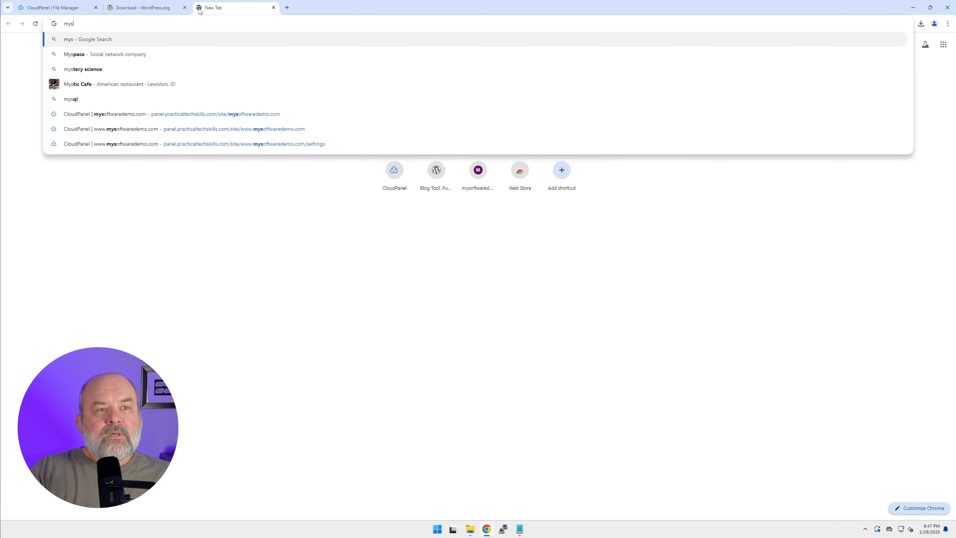
pyautogui.write('oftware')
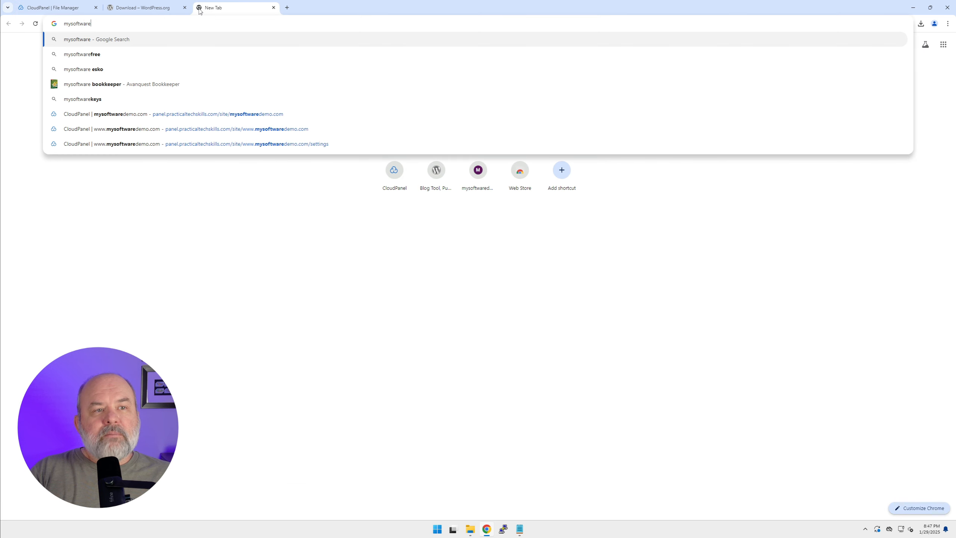
pyautogui.write('demo.com')
pyautogui.press('Return')
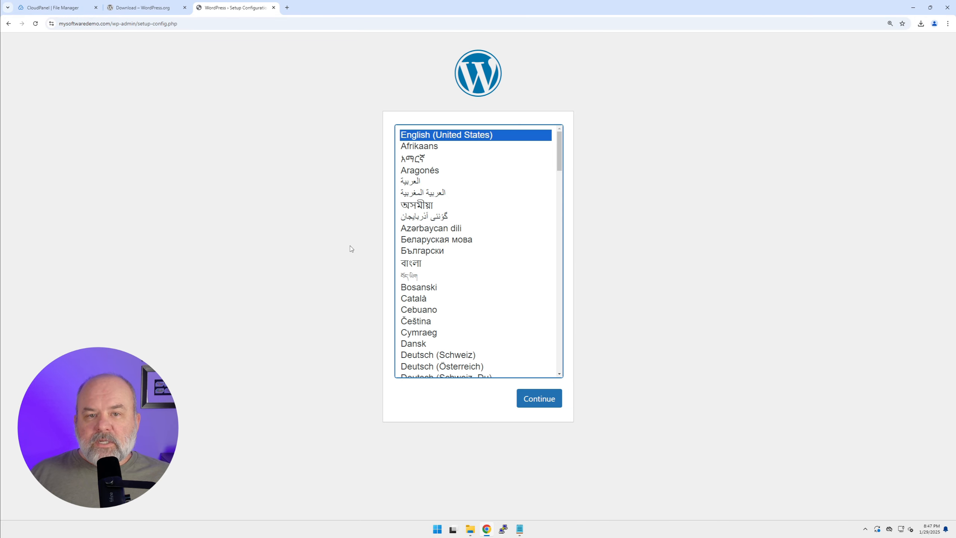
pyautogui.click(546, 399)
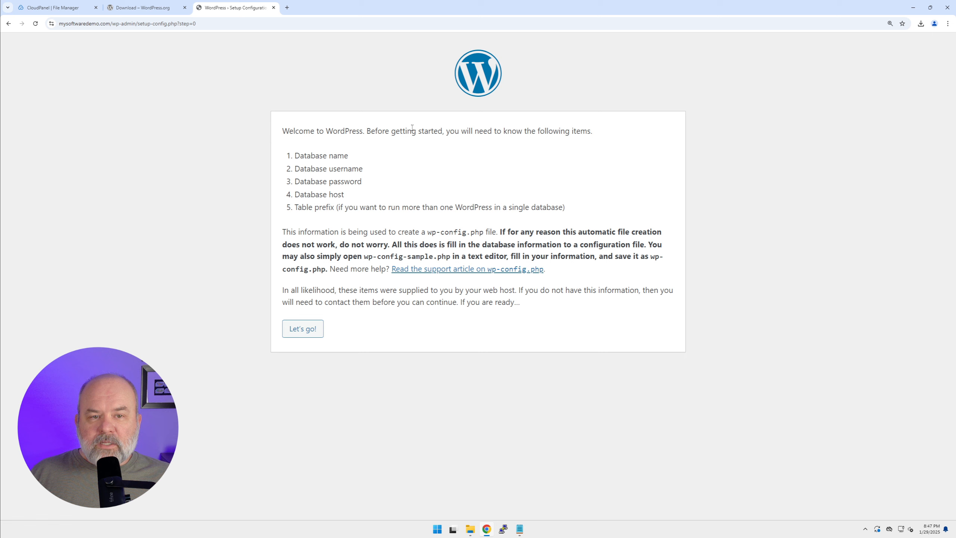
pyautogui.click(305, 329)
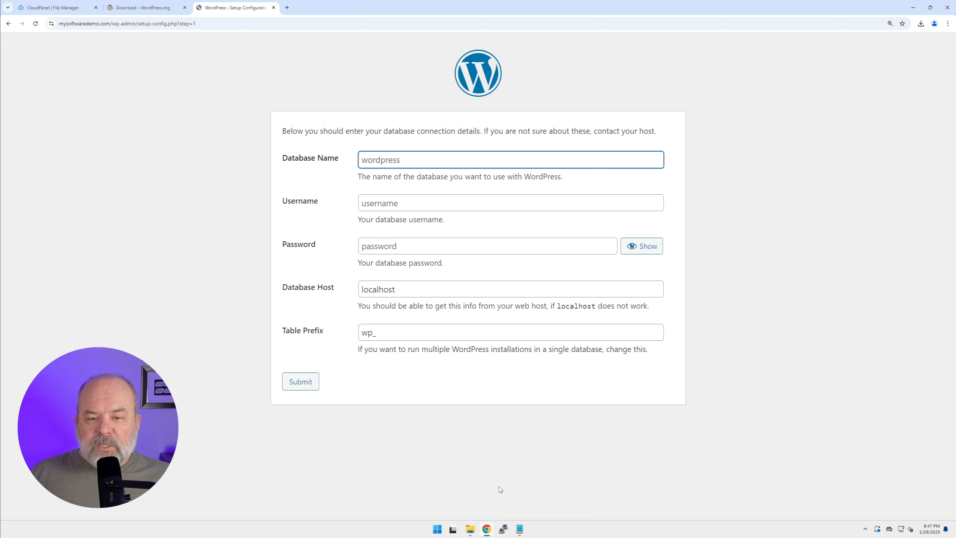
# Copy the database name mysoftwaredemodb from the Notepad document into the WordPress database connection form
pyautogui.click(520, 529)
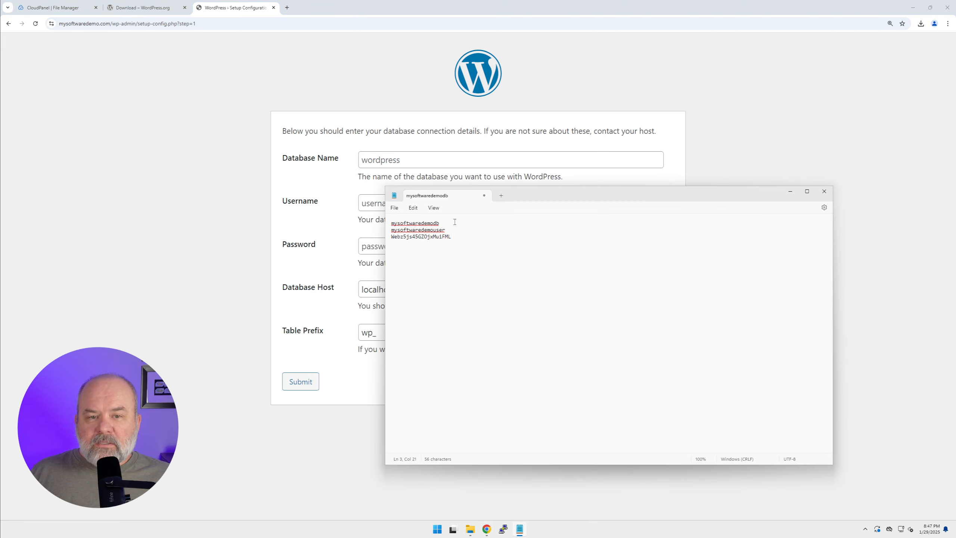
pyautogui.hotkey('shift', 'Home')
pyautogui.hotkey('ctrl', 'c')
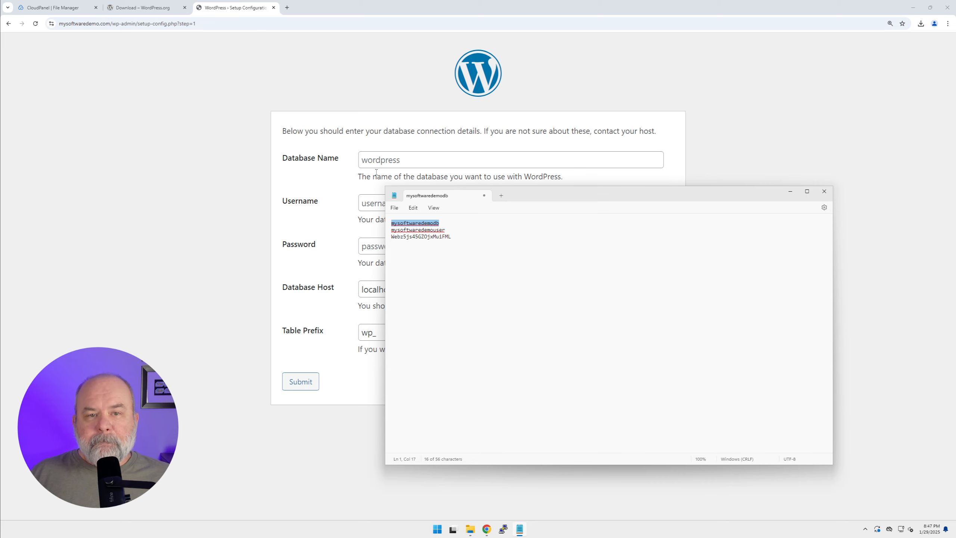
pyautogui.click(376, 160)
pyautogui.hotkey('ctrl', 'v')
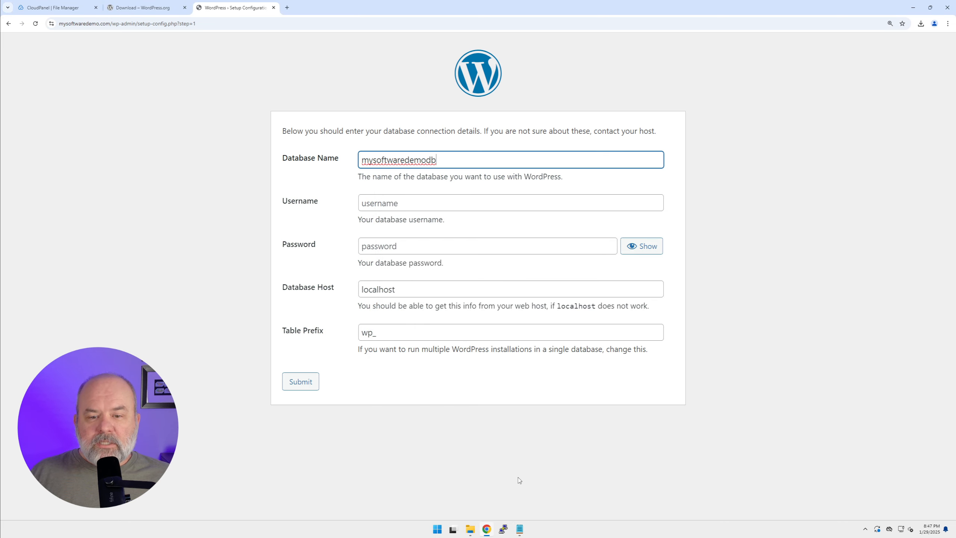
# Copy the database user name mysoftwaredemouser from the Notepad document into the form's Username field
pyautogui.click(519, 529)
pyautogui.click(469, 233)
pyautogui.hotkey('shift', 'Home')
pyautogui.hotkey('ctrl', 'c')
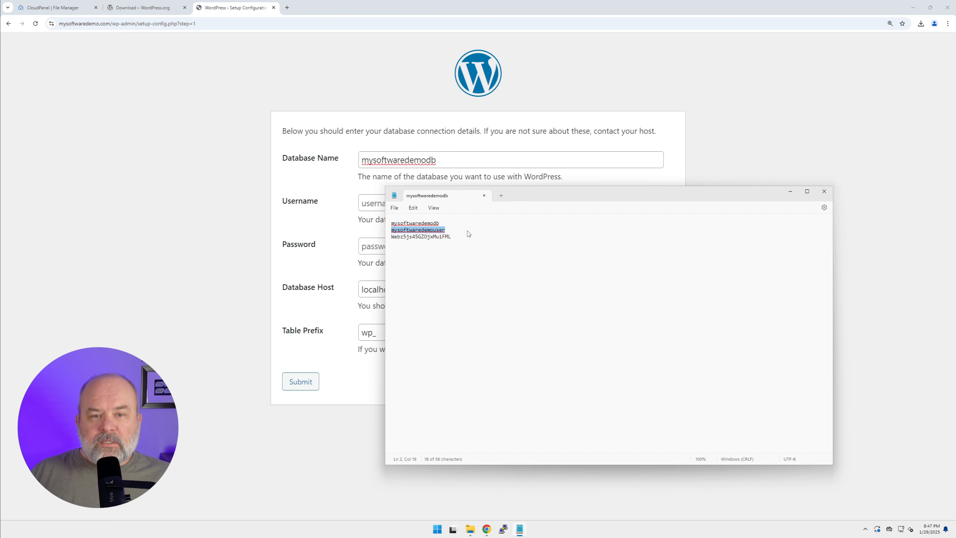
pyautogui.click(361, 204)
pyautogui.hotkey('ctrl', 'v')
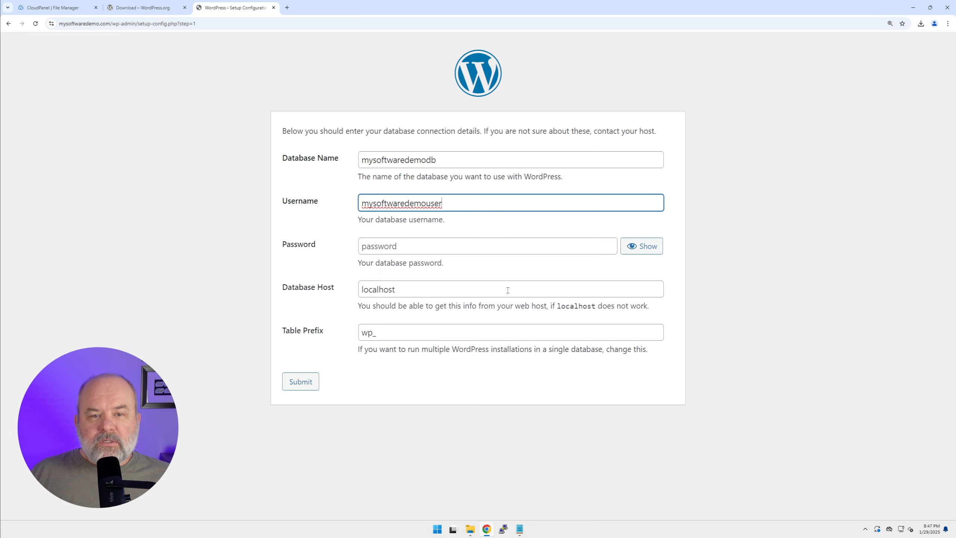
# Copy the database user password from the Notepad document into the form's Password field
pyautogui.click(521, 530)
pyautogui.click(497, 273)
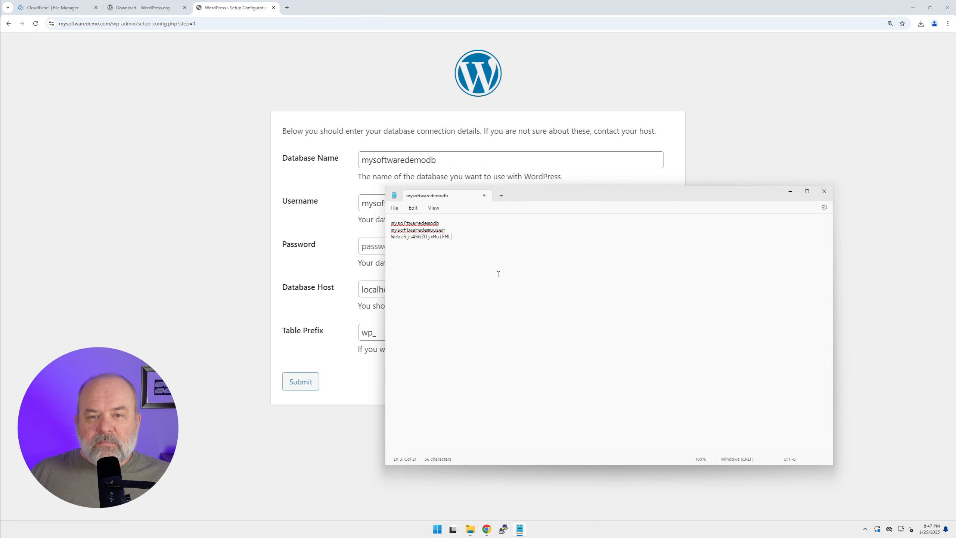
pyautogui.hotkey('shift', 'Home')
pyautogui.click(367, 246)
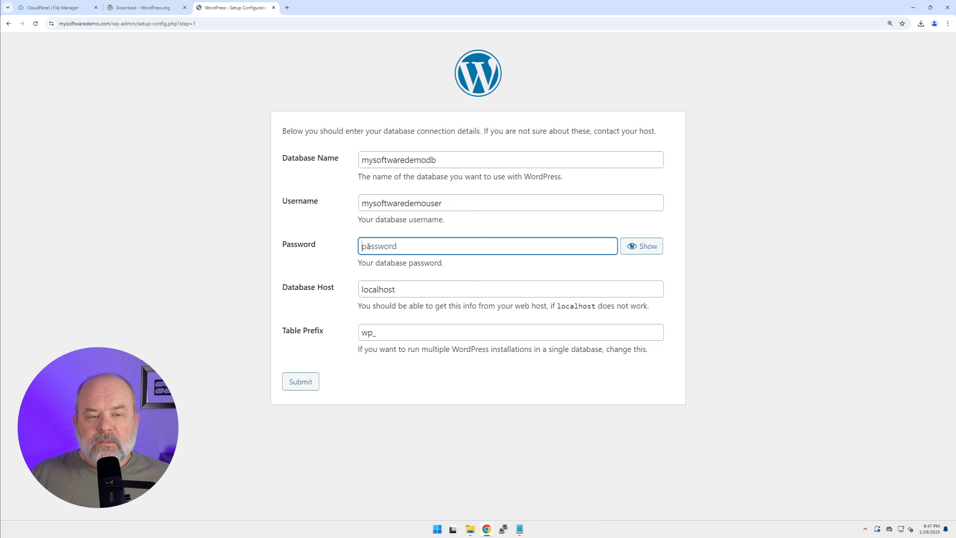
pyautogui.hotkey('ctrl', 'v')
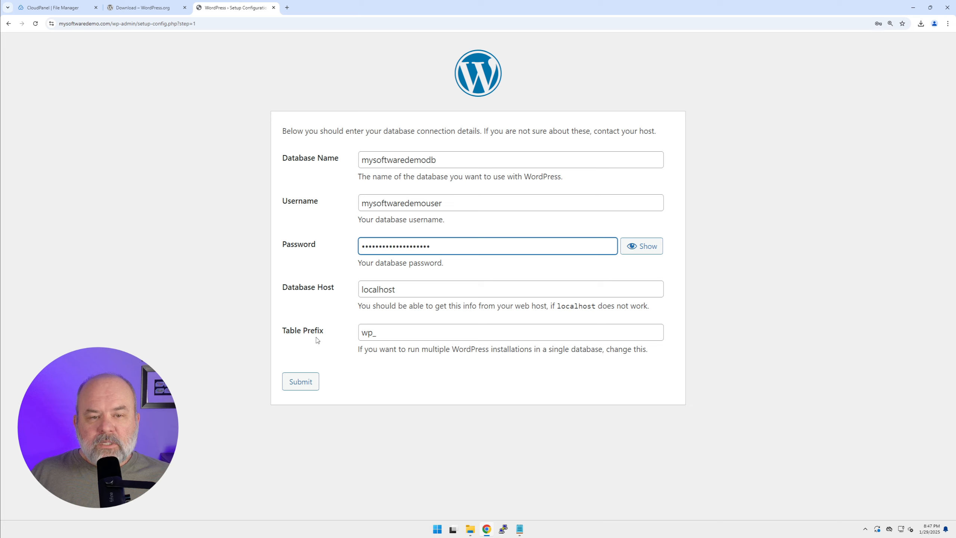
# Set the table prefix to msd_ and submit the database connection details, saving the credentials in the browser
pyautogui.click(392, 330)
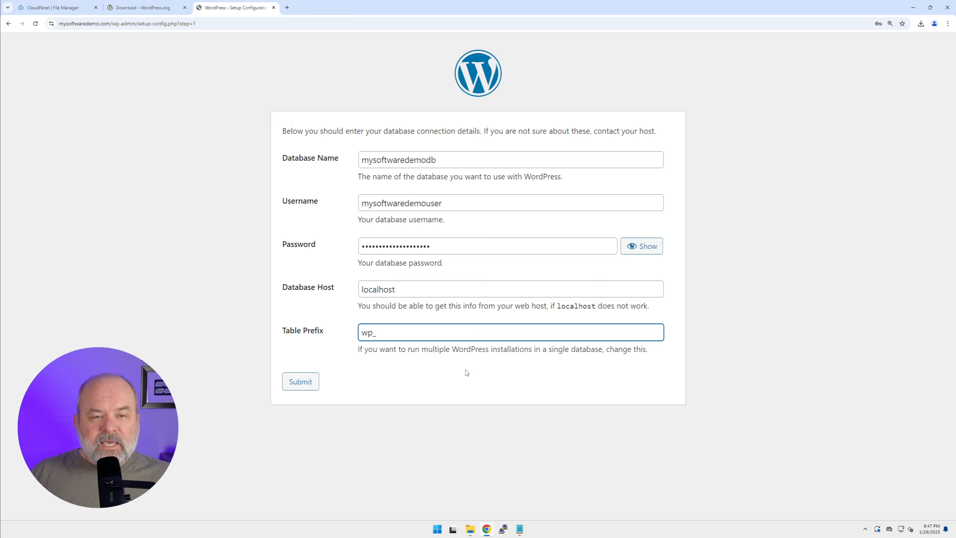
pyautogui.hotkey('ctrl', 'a')
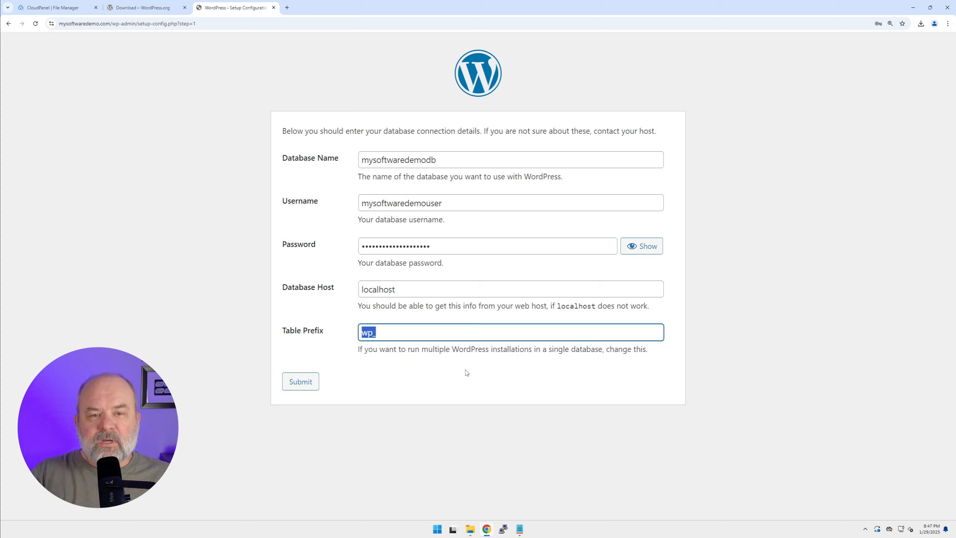
pyautogui.write('msd_')
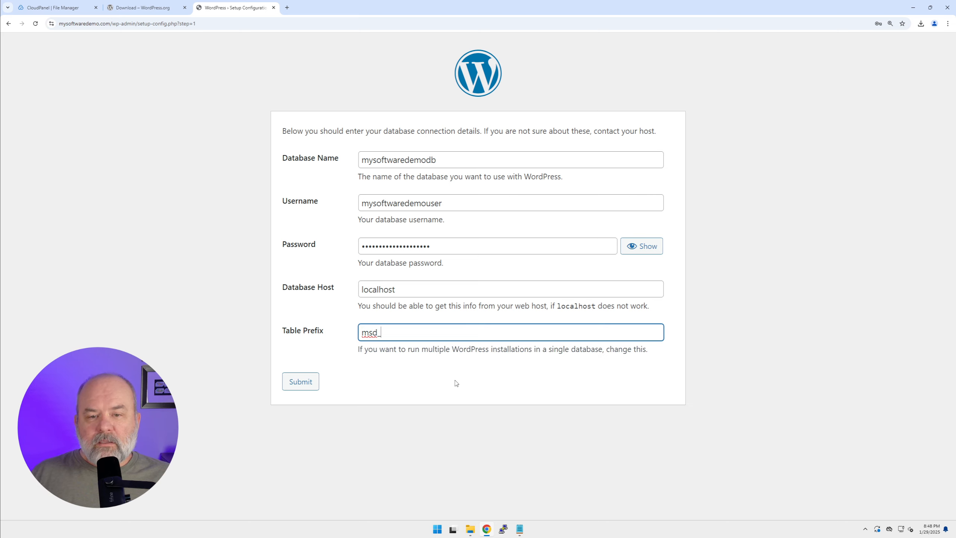
pyautogui.click(307, 383)
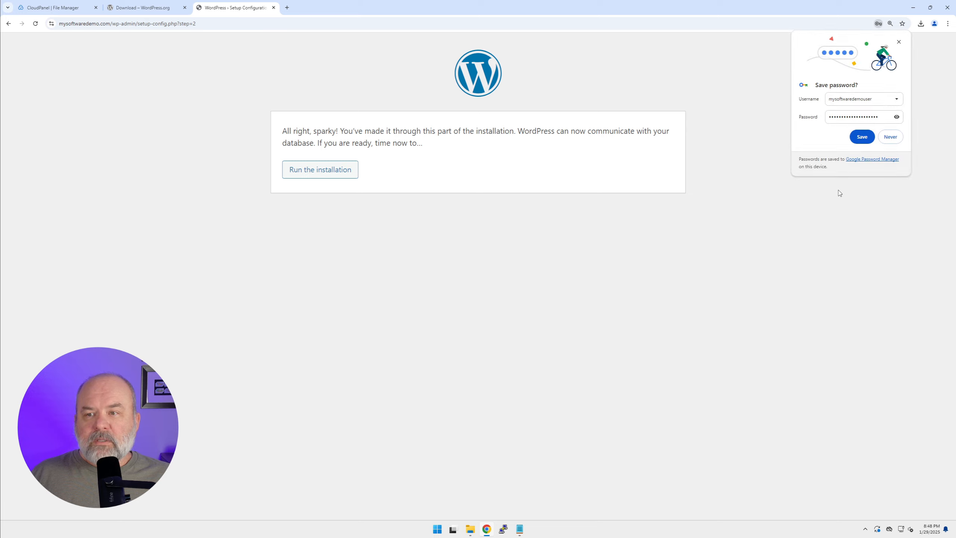
pyautogui.click(862, 136)
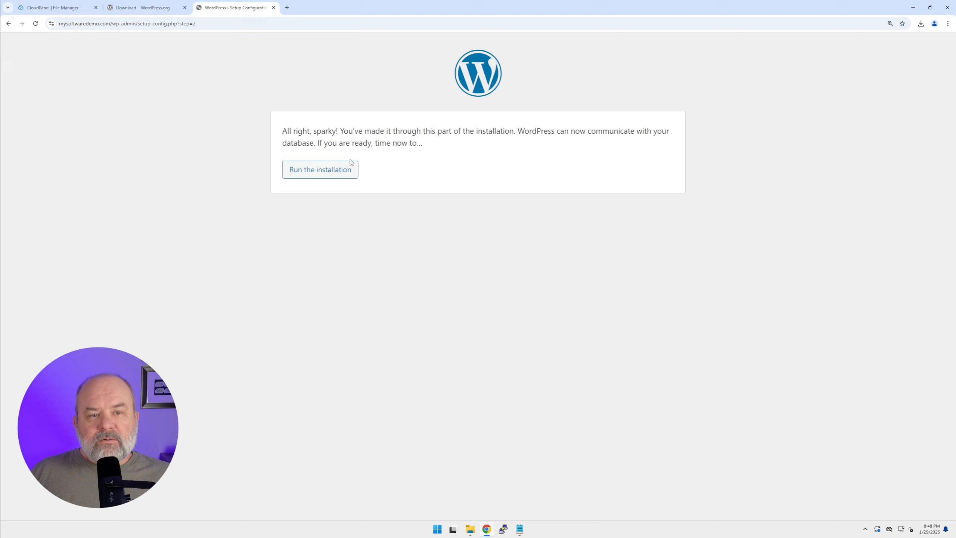
# Run the WordPress installation and set the site title to My Software Demo
pyautogui.click(315, 178)
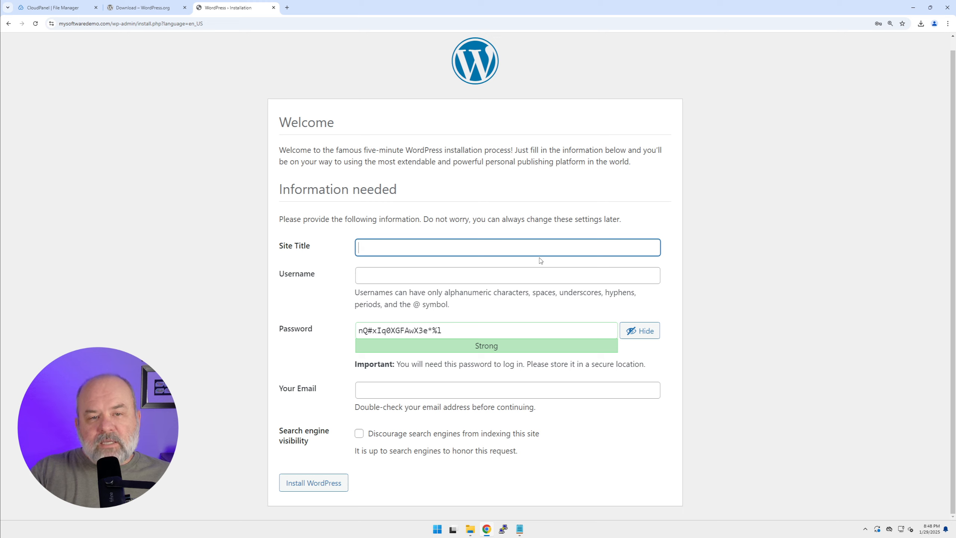
pyautogui.write('M')
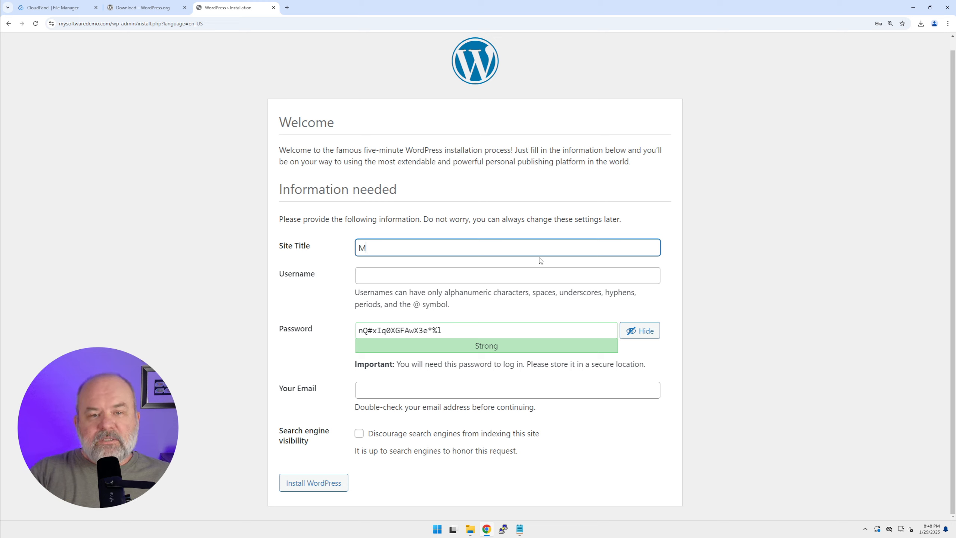
pyautogui.write('y Software Demo')
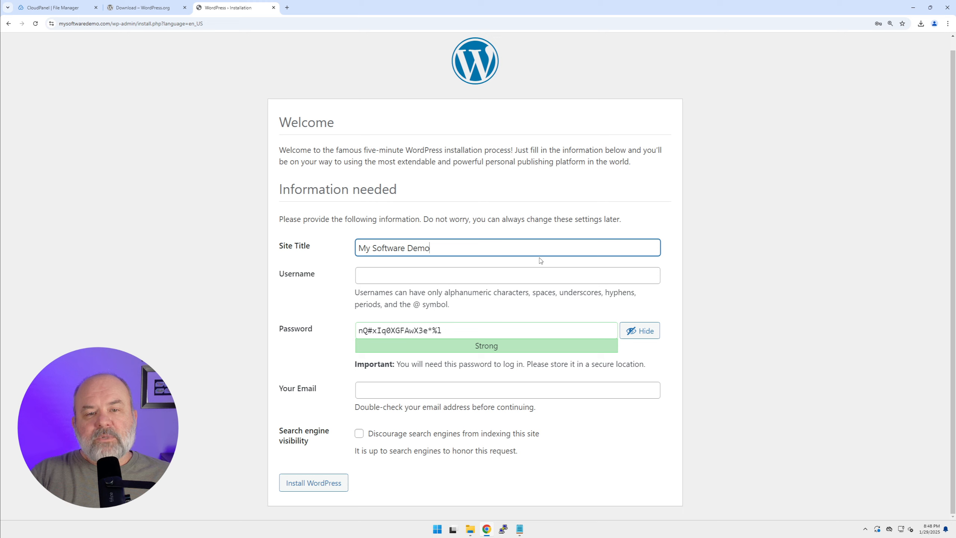
pyautogui.press('Tab')
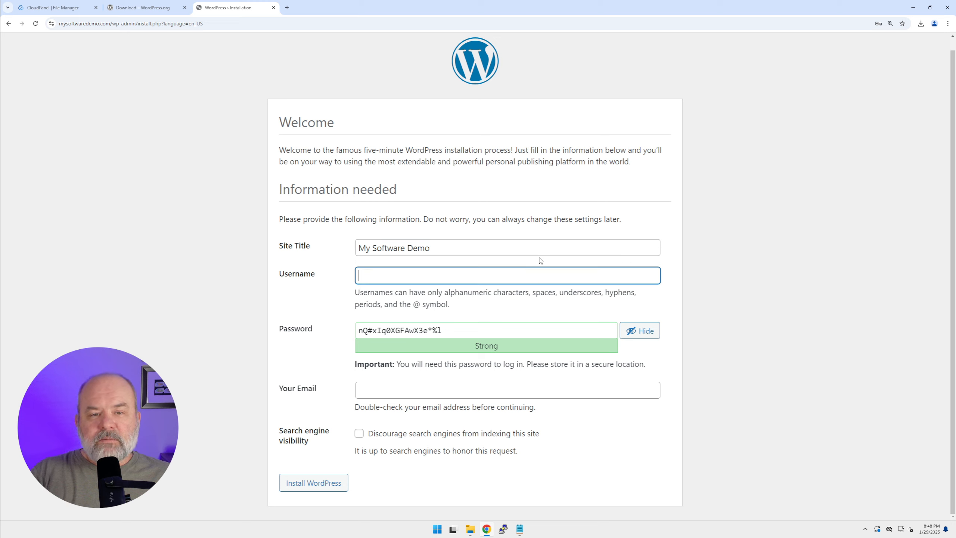
# Enter practicaltechs as the WordPress administrator username in the installation form
pyautogui.write('prac')
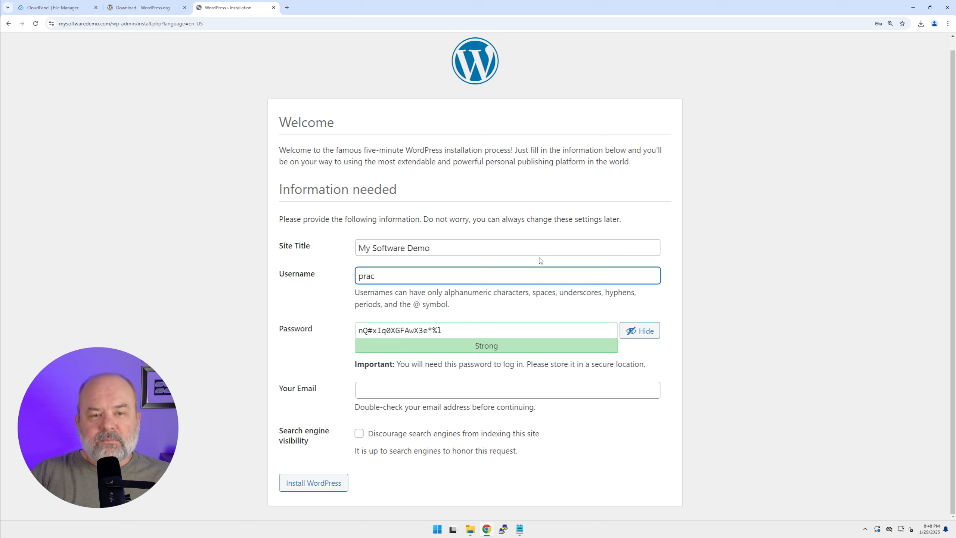
pyautogui.write('ticaltechs')
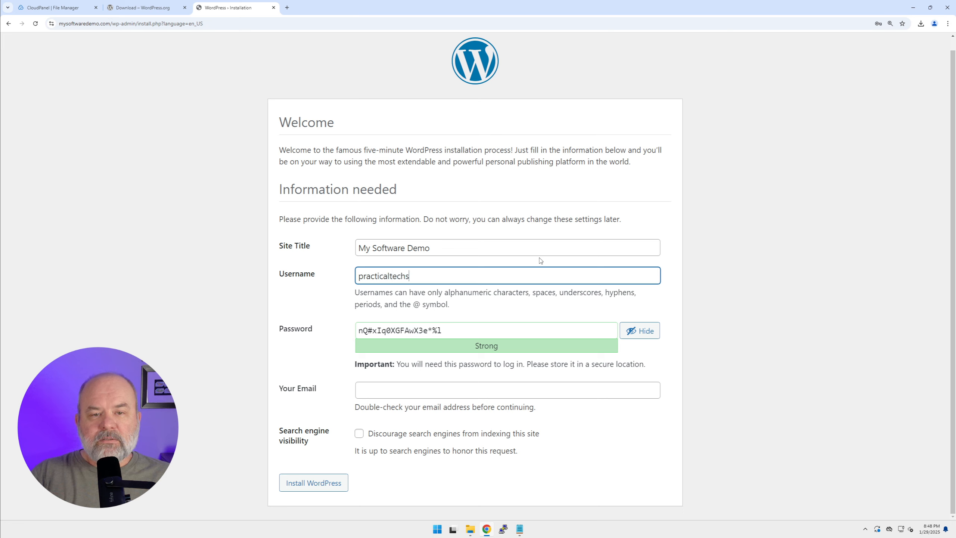